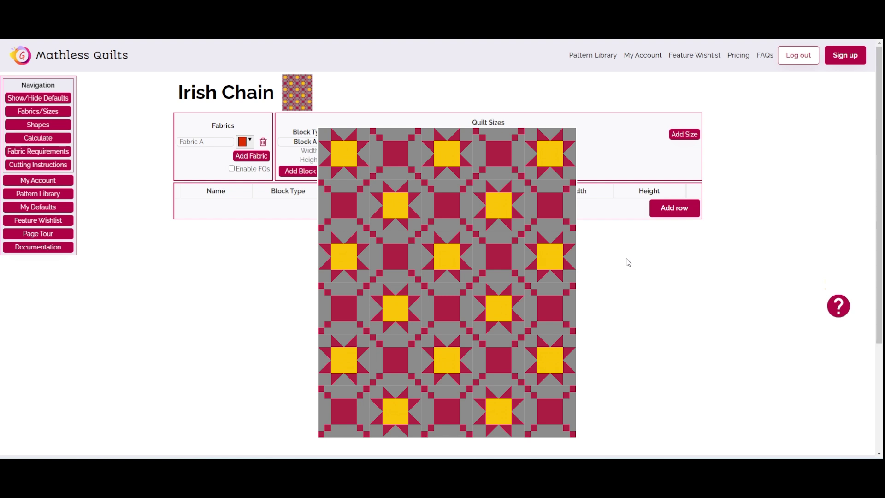
# Close the enlarged quilt preview and set Fabric A's colour to a pinkish red.
pyautogui.click(628, 262)
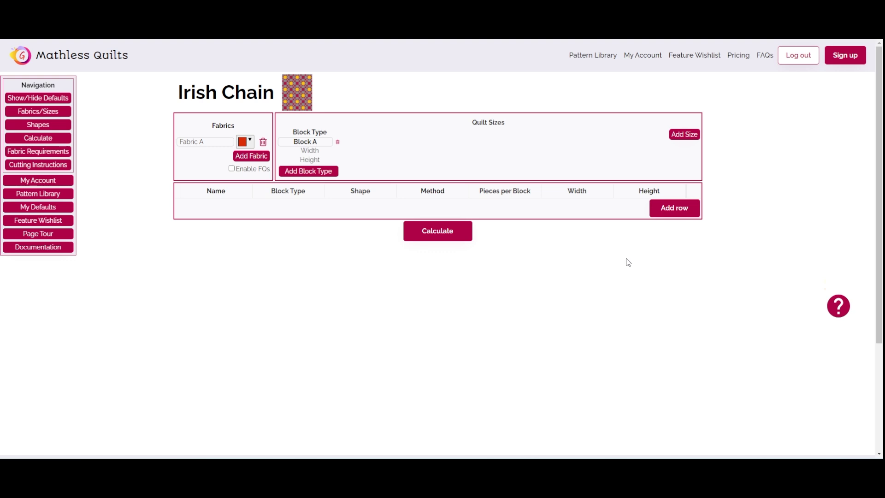
pyautogui.click(246, 142)
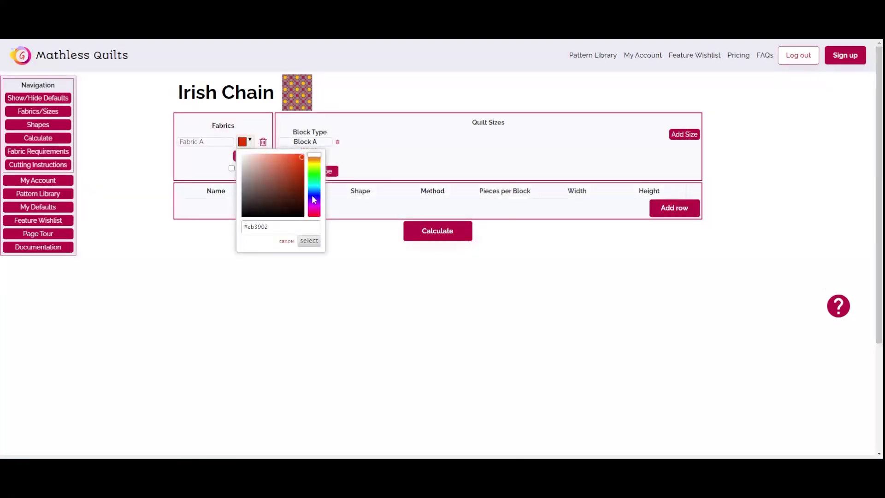
pyautogui.click(317, 213)
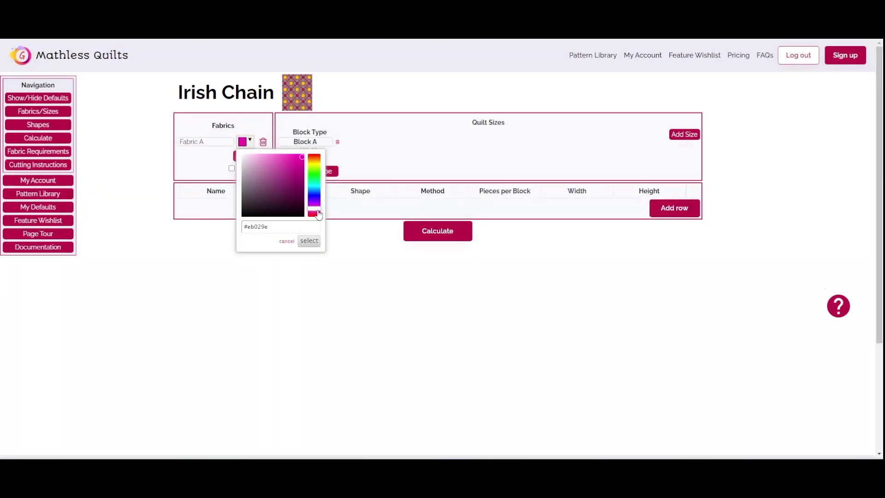
pyautogui.moveTo(318, 211); pyautogui.dragTo(319, 213)
pyautogui.click(299, 161)
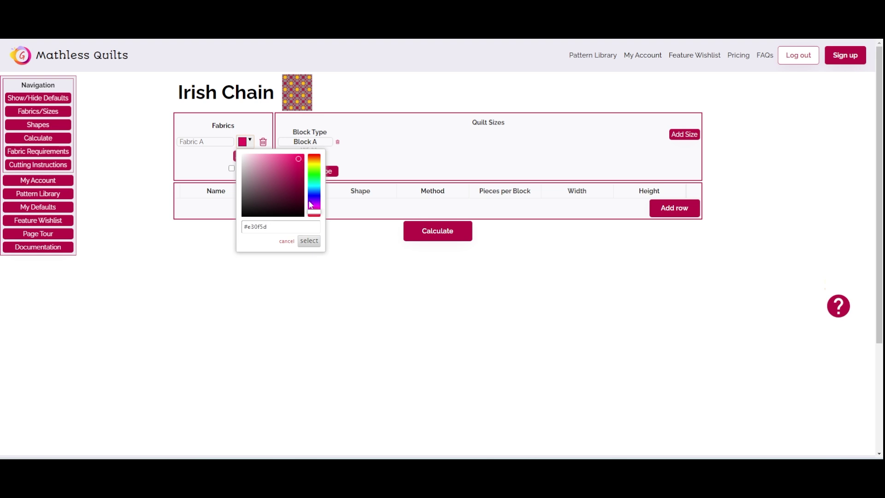
pyautogui.click(309, 241)
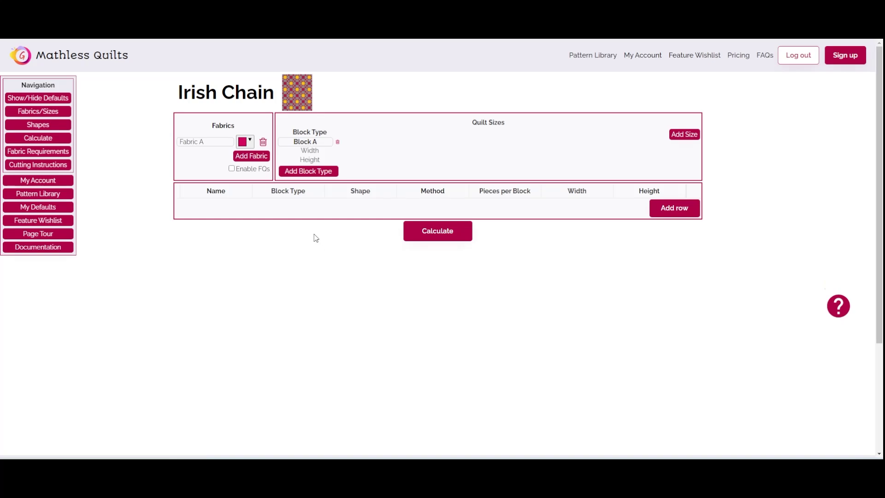
# Add two more fabrics to the pattern, named Fabric B and Background.
pyautogui.click(257, 157)
pyautogui.click(253, 167)
pyautogui.click(221, 153)
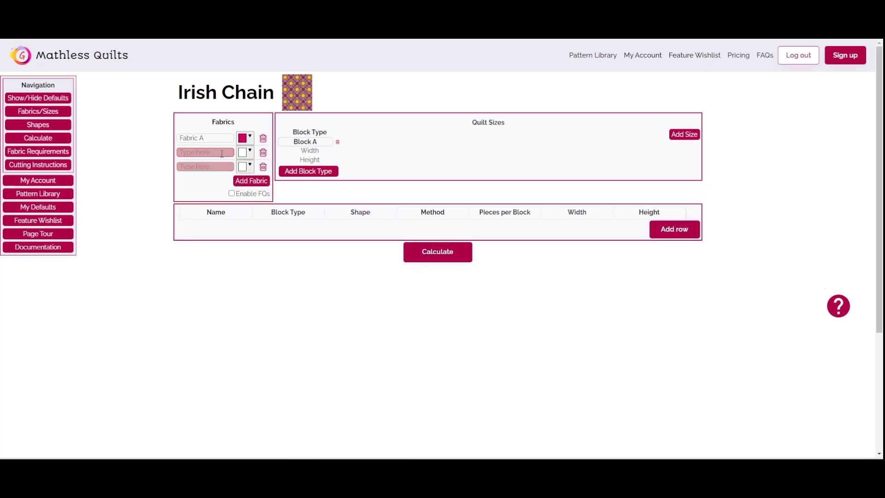
pyautogui.write('Fabric B')
pyautogui.click(232, 168)
pyautogui.write('Background')
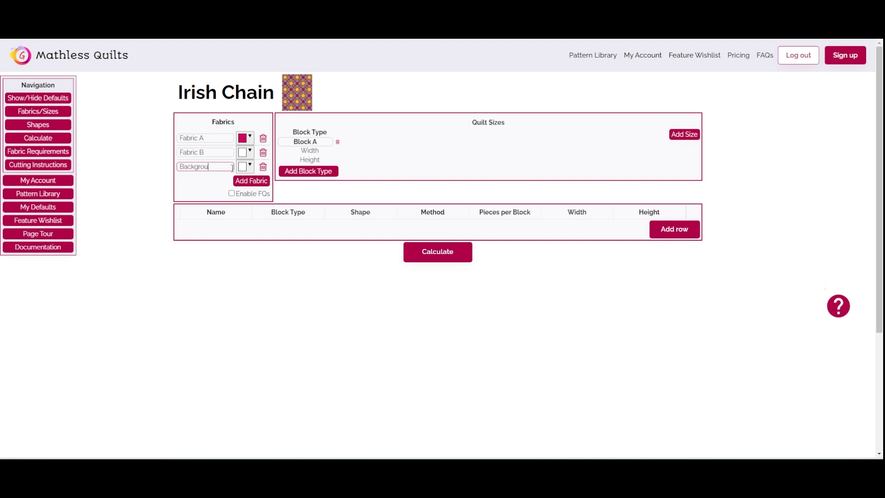
# Set Fabric B's colour to orange and the Background fabric's colour to grey #7d7a7a.
pyautogui.click(249, 153)
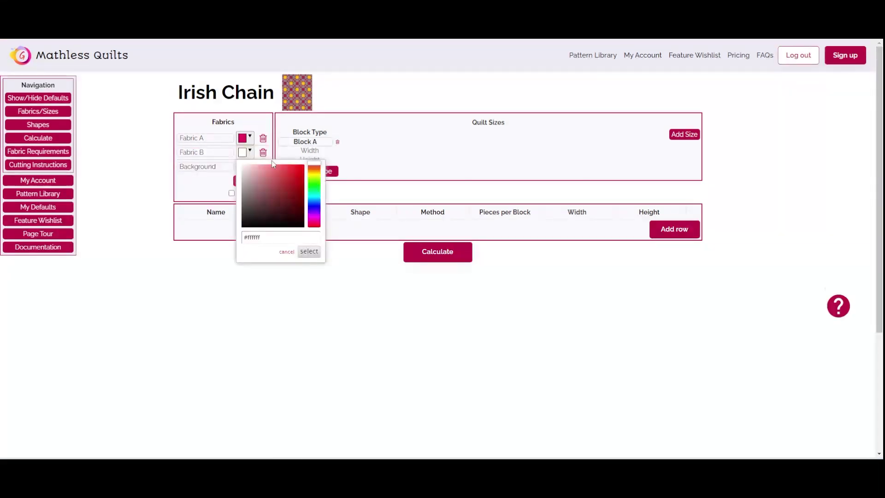
pyautogui.moveTo(319, 179); pyautogui.dragTo(317, 174)
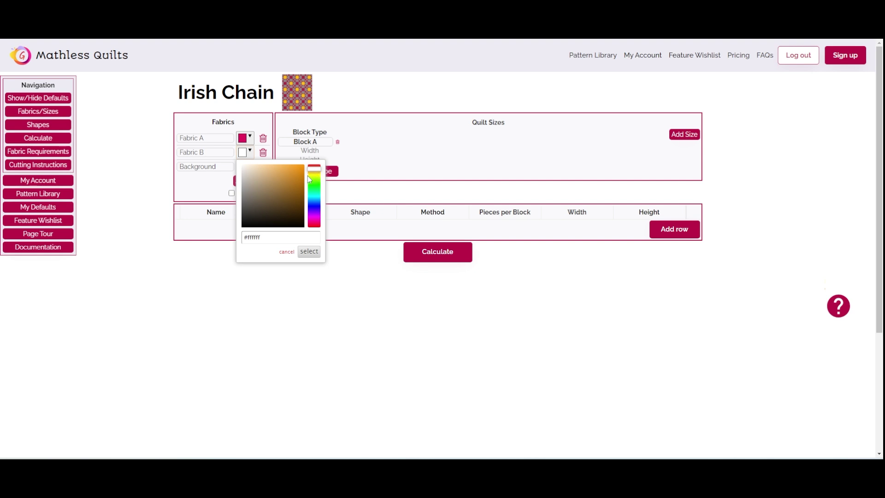
pyautogui.click(309, 251)
pyautogui.click(246, 166)
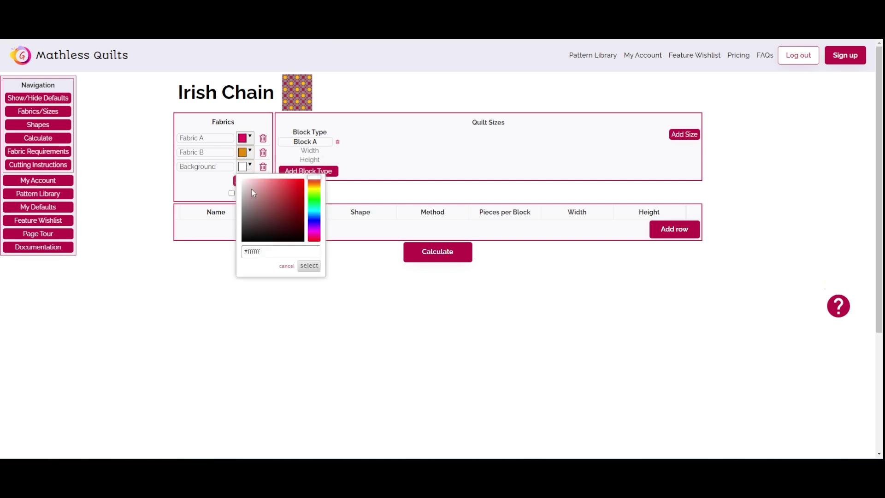
pyautogui.click(243, 211)
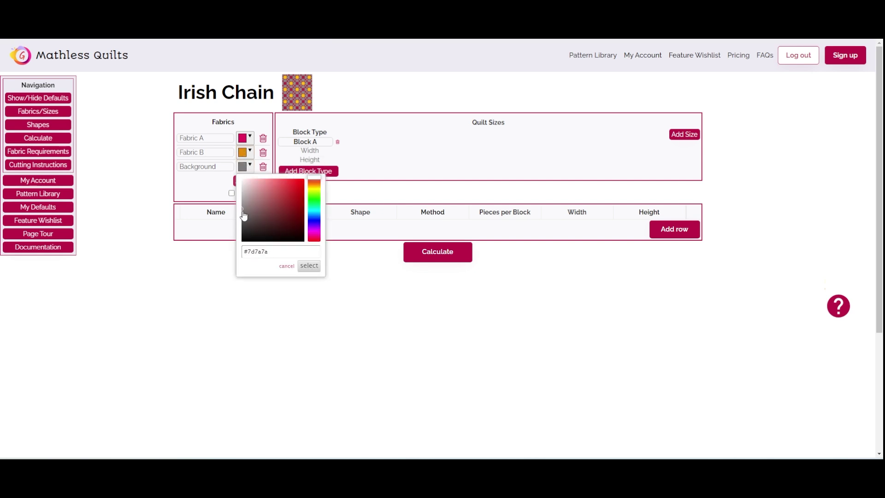
pyautogui.click(309, 265)
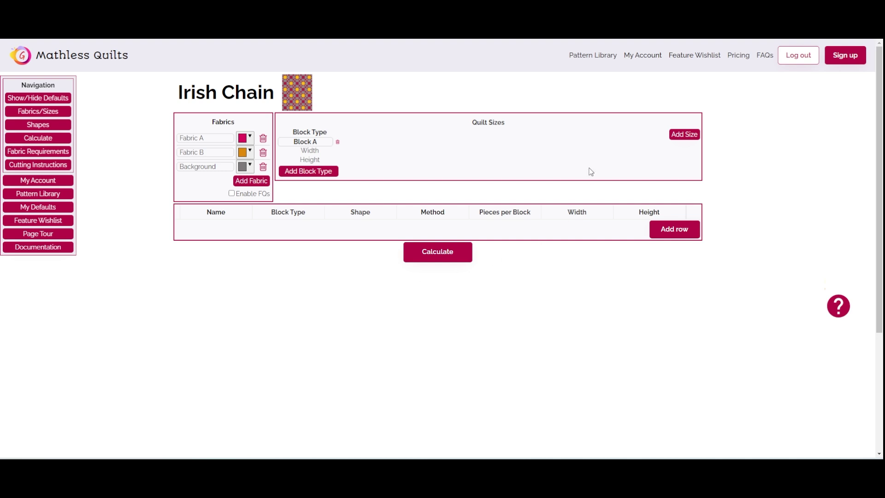
# Add two quilt sizes named Crib and Throw.
pyautogui.click(673, 137)
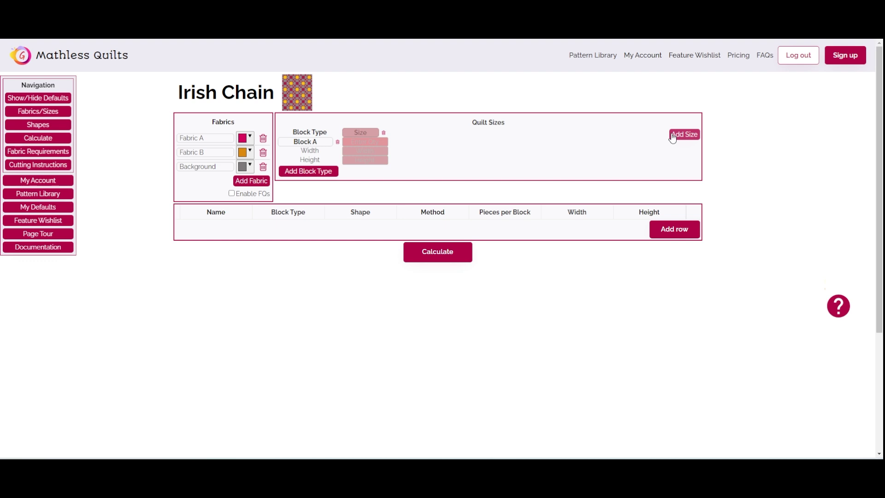
pyautogui.click(374, 130)
pyautogui.write('Crib')
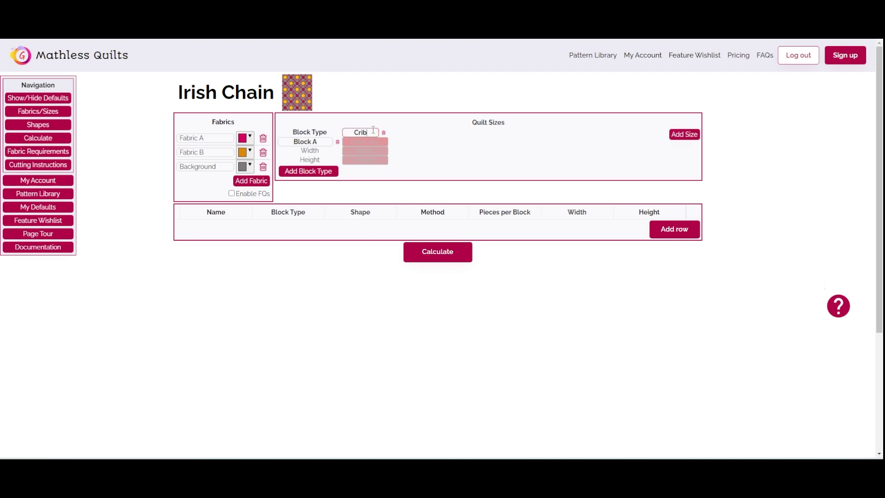
pyautogui.click(418, 151)
pyautogui.click(695, 141)
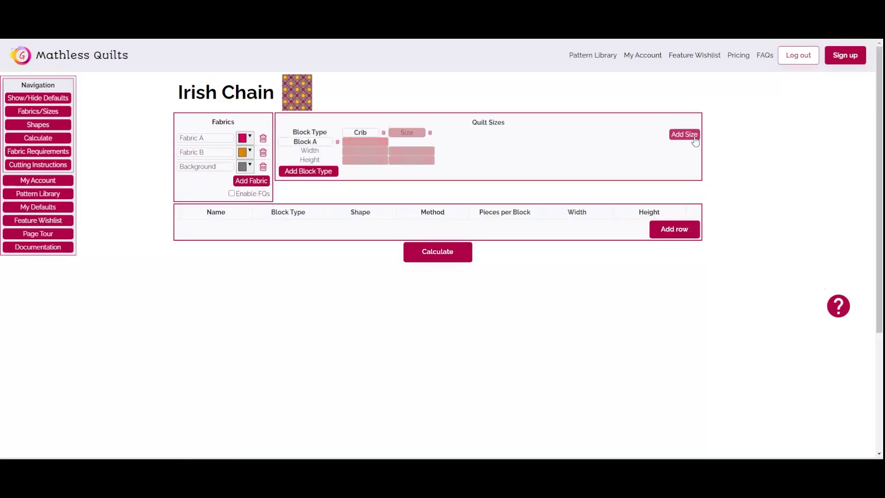
pyautogui.click(403, 132)
pyautogui.write('Throw')
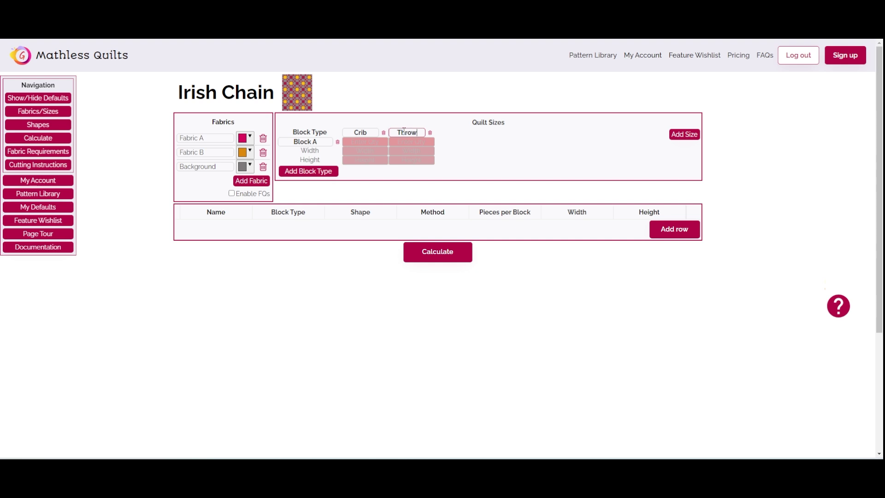
pyautogui.click(450, 146)
# Set the Crib quilt to 40 wide by 48 high and the Throw quilt to 56 wide by 72 high.
pyautogui.click(417, 162)
pyautogui.click(385, 151)
pyautogui.write('40')
pyautogui.click(385, 161)
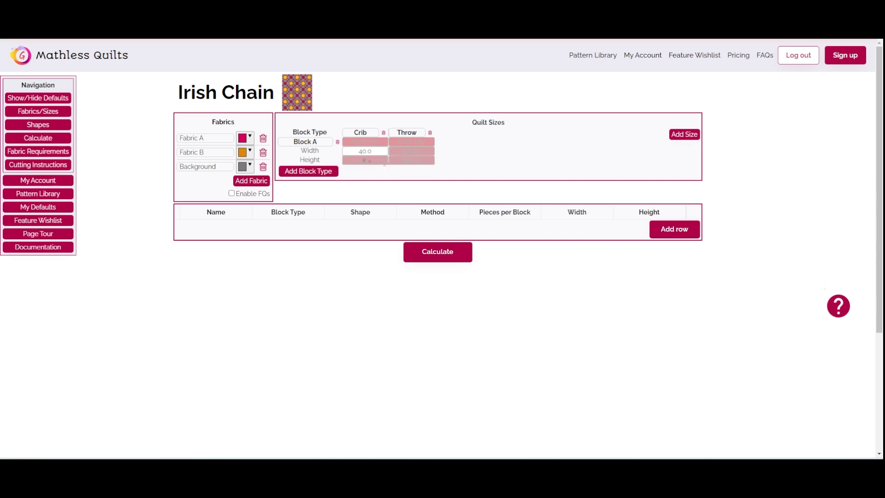
pyautogui.write('48')
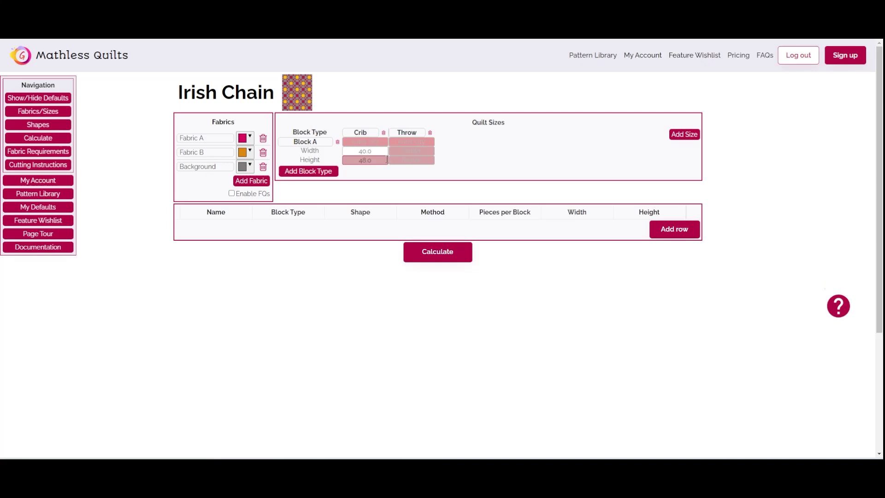
pyautogui.click(404, 151)
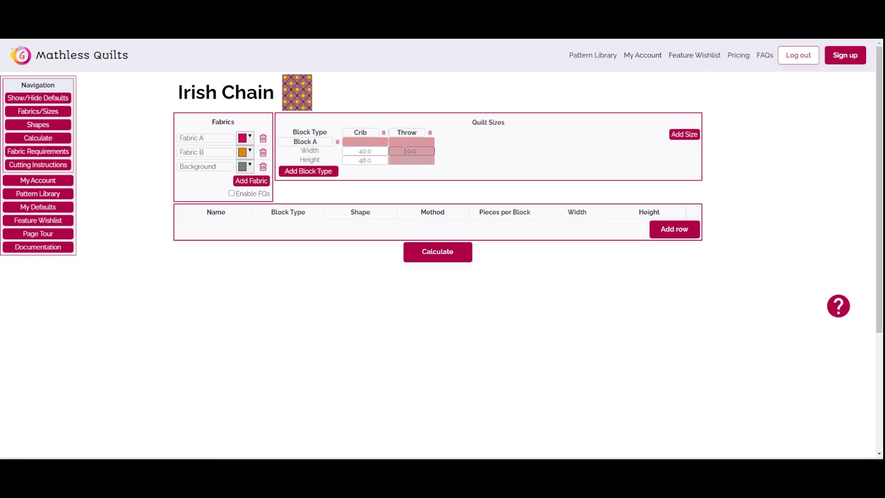
pyautogui.write('56')
pyautogui.click(423, 162)
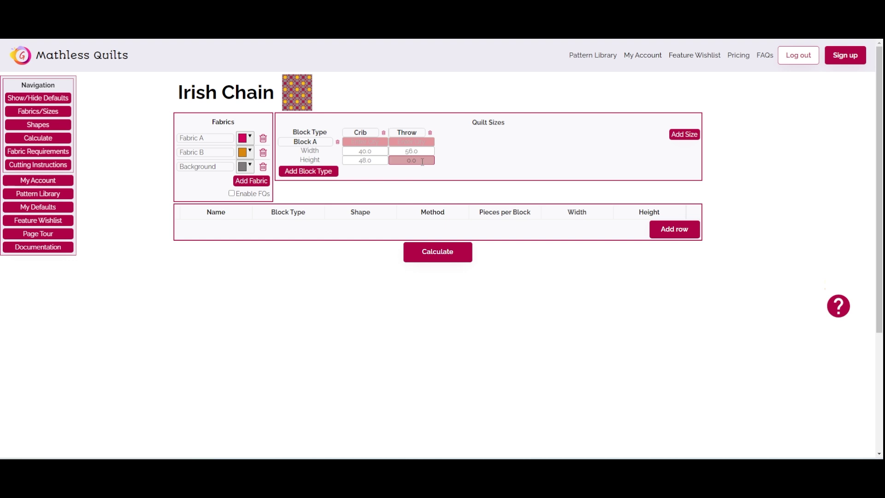
pyautogui.write('72')
pyautogui.click(466, 152)
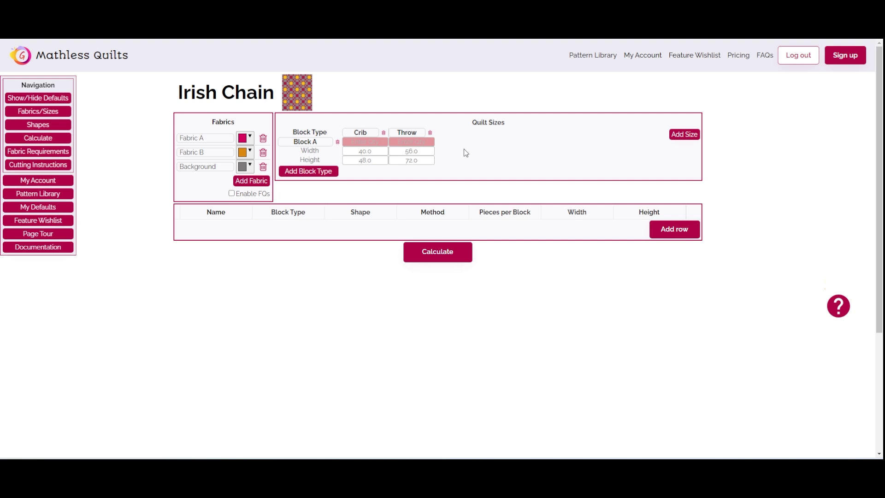
# Rename block type Block A to Star and add a second block type named Chain.
pyautogui.moveTo(329, 142); pyautogui.dragTo(269, 140)
pyautogui.write('Star')
pyautogui.click(517, 178)
pyautogui.click(311, 172)
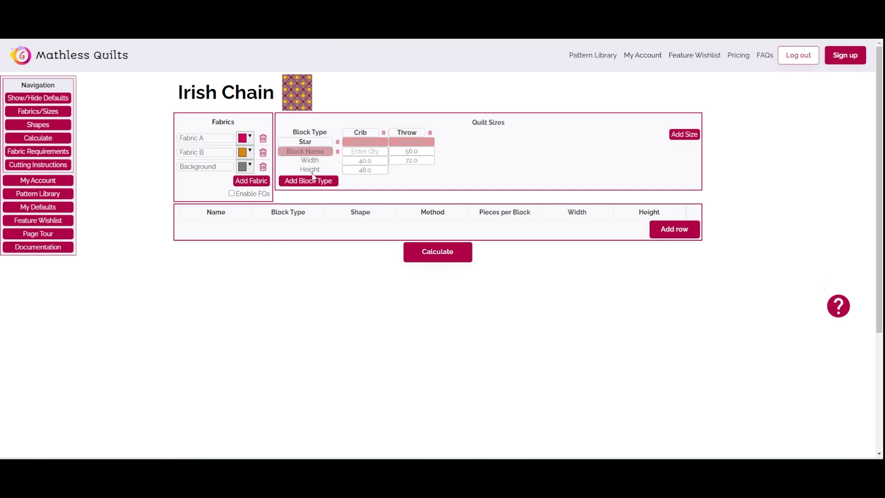
pyautogui.click(307, 152)
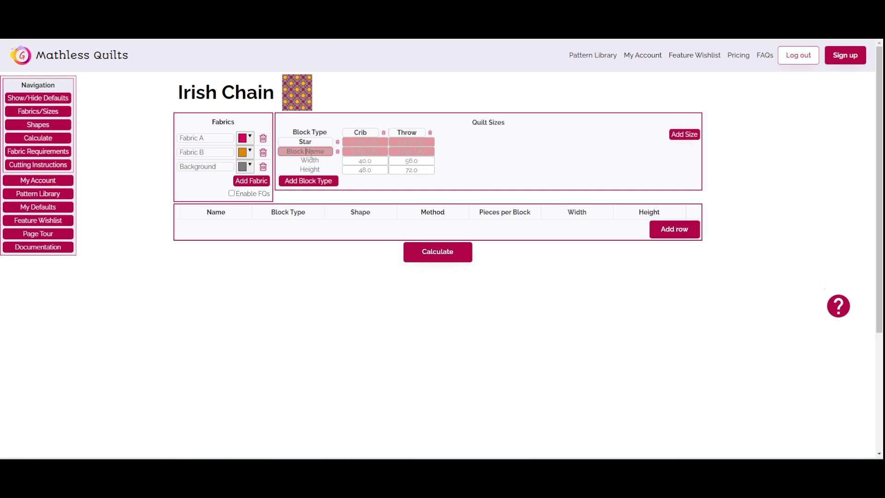
pyautogui.write('Chain')
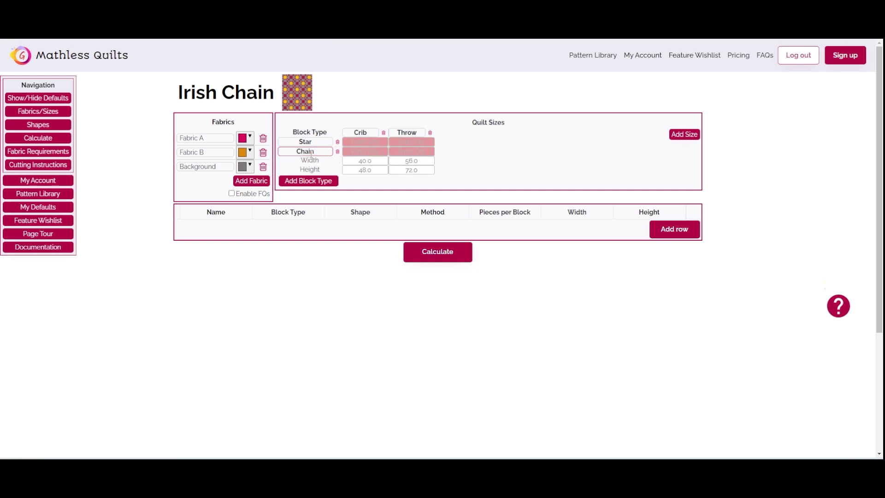
pyautogui.click(480, 160)
# Set the Crib quilt's block quantities to 15 Star and 15 Chain.
pyautogui.click(381, 143)
pyautogui.write('15')
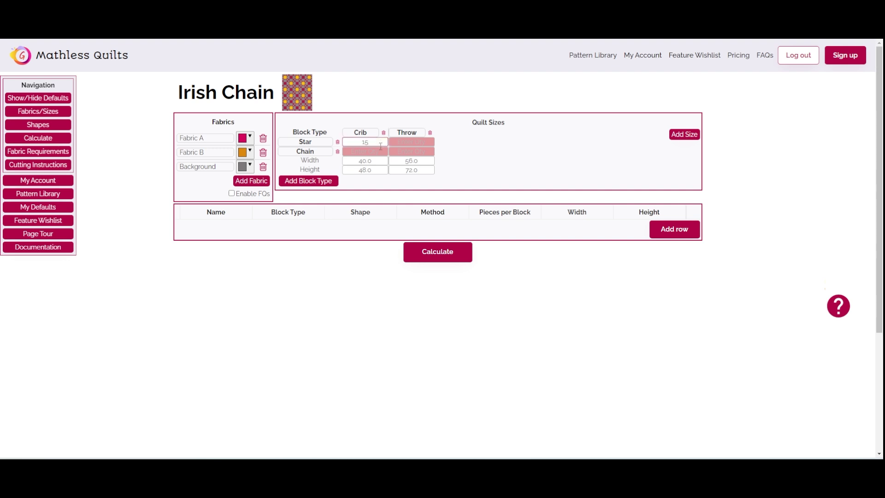
pyautogui.click(380, 149)
pyautogui.write('15')
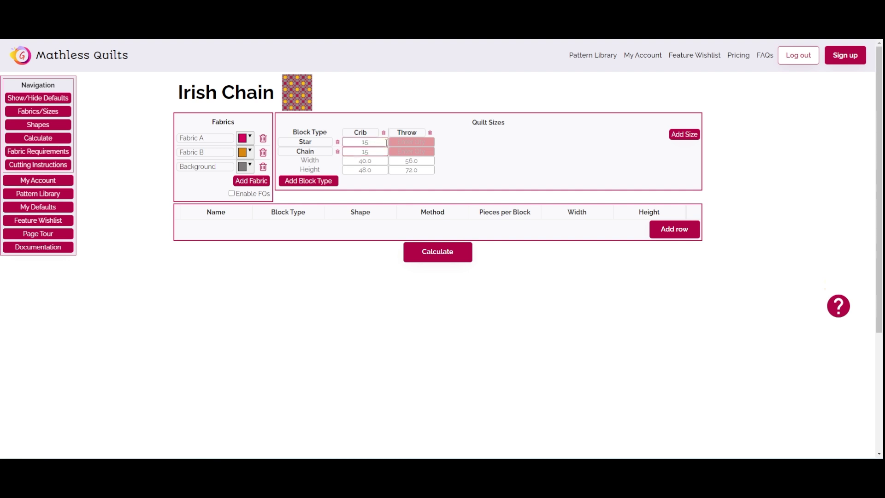
# Set the Throw quilt's block quantities to 32 Star and 31 Chain.
pyautogui.click(400, 143)
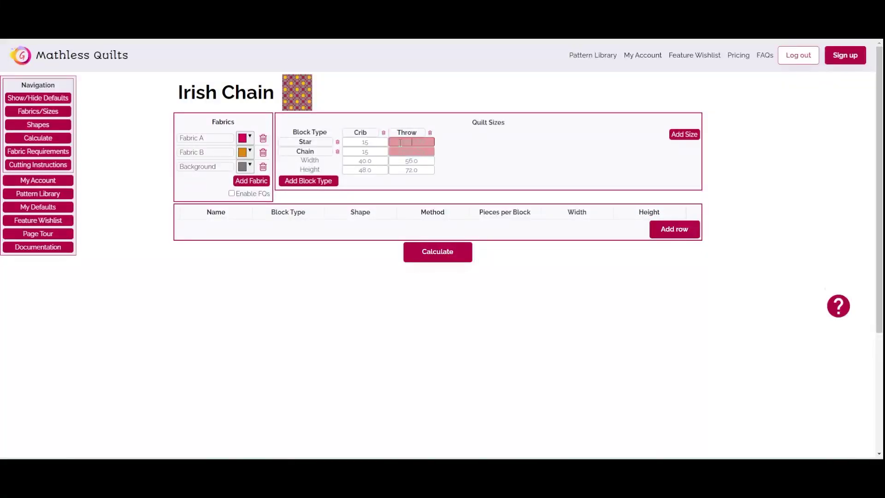
pyautogui.write('32')
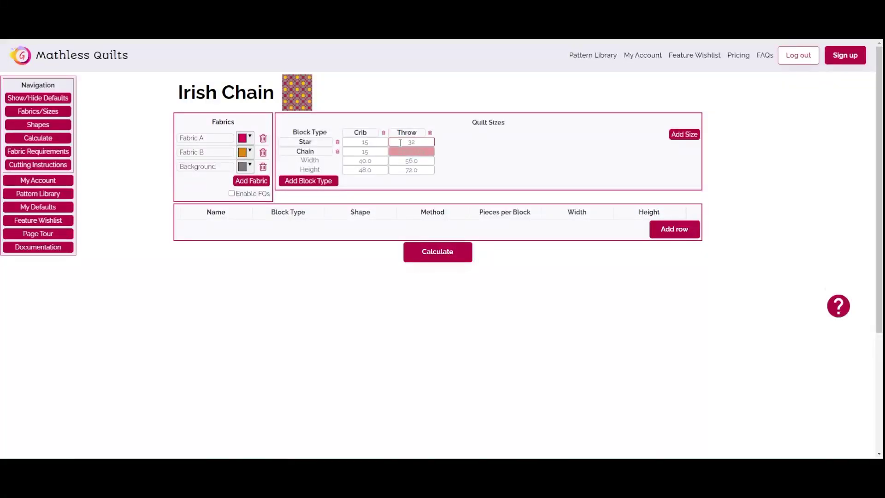
pyautogui.click(419, 153)
pyautogui.write('21')
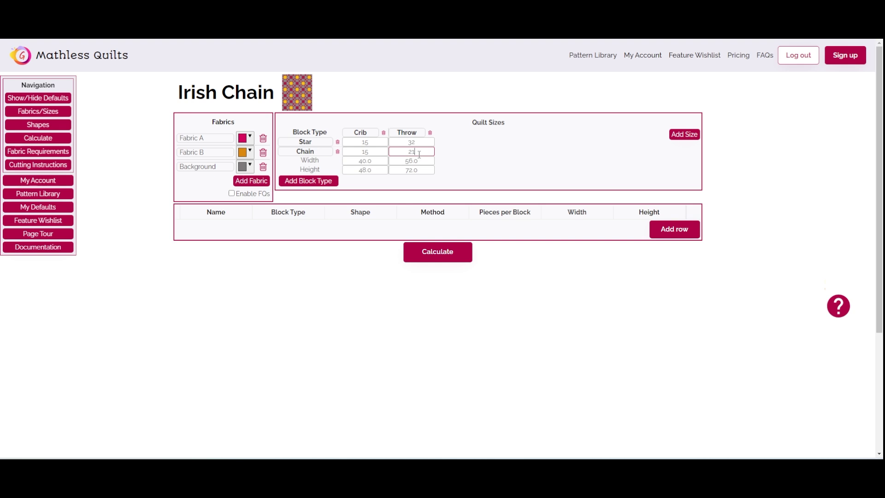
pyautogui.press('BackSpace')
pyautogui.press('BackSpace')
pyautogui.write('31')
pyautogui.click(469, 156)
# Add a shape row named Center square and assign it to the Star block type.
pyautogui.click(656, 229)
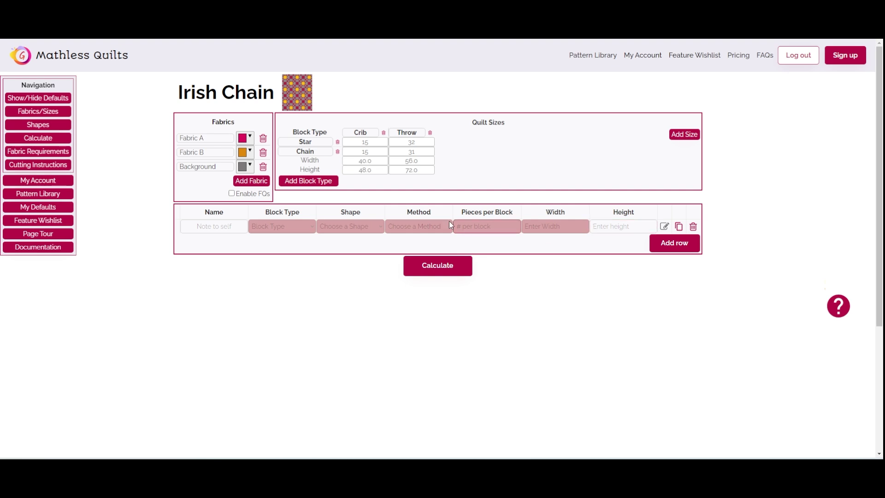
pyautogui.click(231, 226)
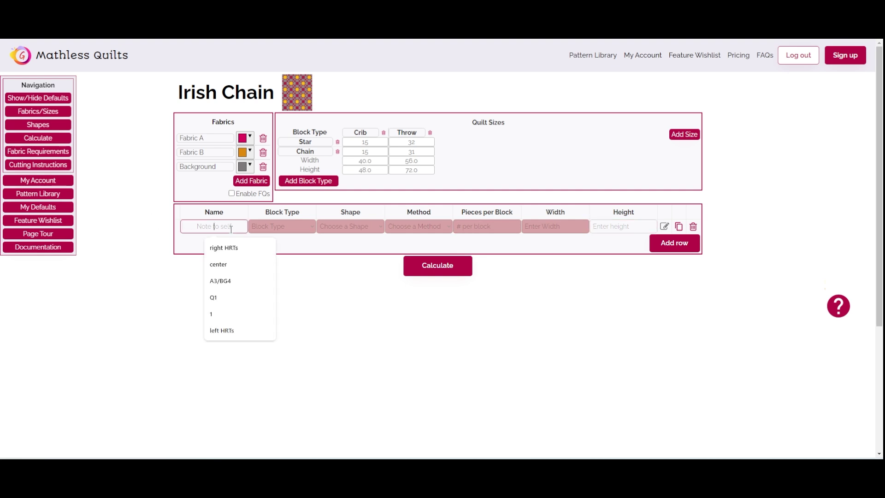
pyautogui.write('Center square')
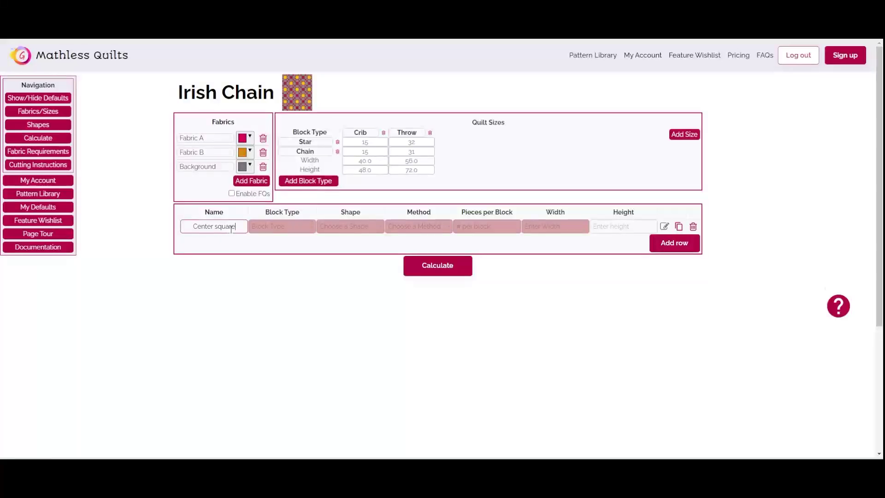
pyautogui.click(254, 244)
pyautogui.click(262, 228)
pyautogui.click(261, 239)
# Set the Center square row's shape to Square and its method to "-".
pyautogui.click(327, 227)
pyautogui.click(329, 240)
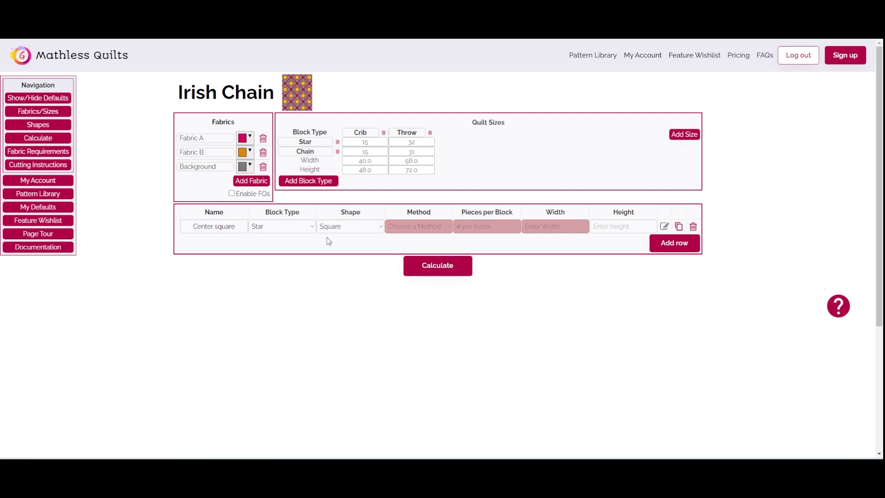
pyautogui.click(390, 230)
pyautogui.click(395, 240)
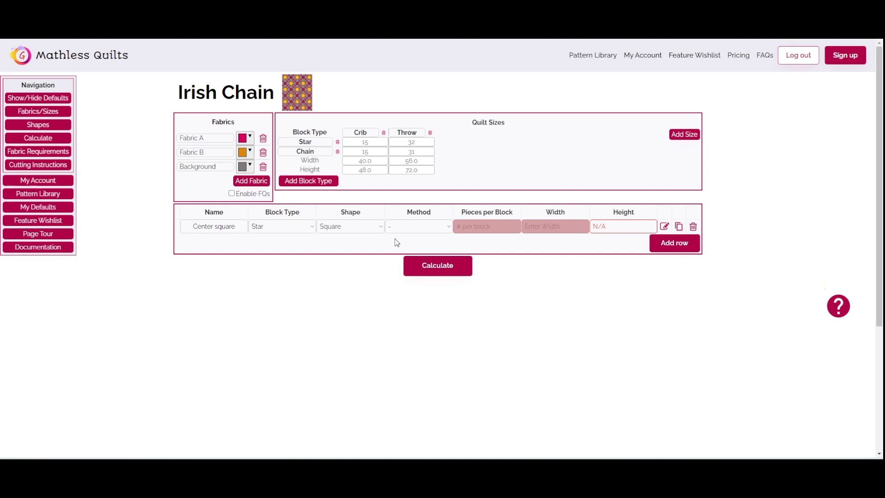
# Give the Center square row 1 piece per block and a width of 4.
pyautogui.click(478, 225)
pyautogui.write('1')
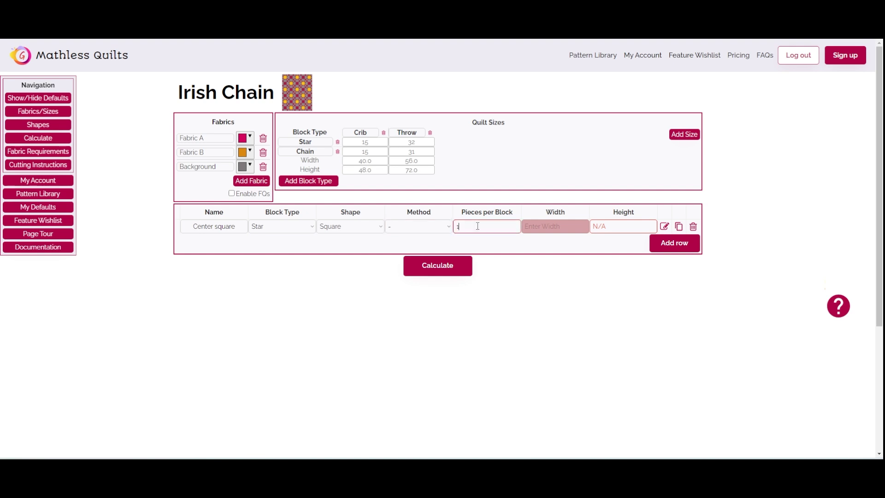
pyautogui.click(491, 241)
pyautogui.click(539, 227)
pyautogui.write('4')
pyautogui.click(547, 241)
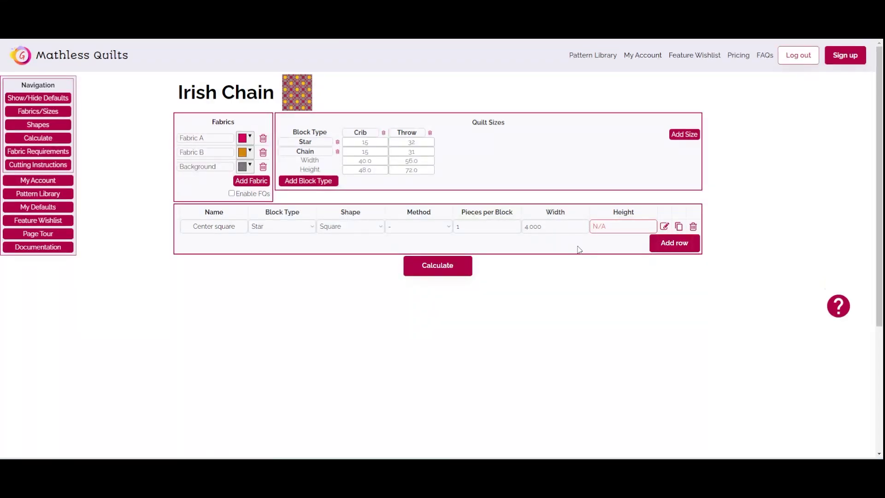
# Assign the orange Fabric B to the Center square's Shape 1 and save the fabric choice.
pyautogui.click(663, 226)
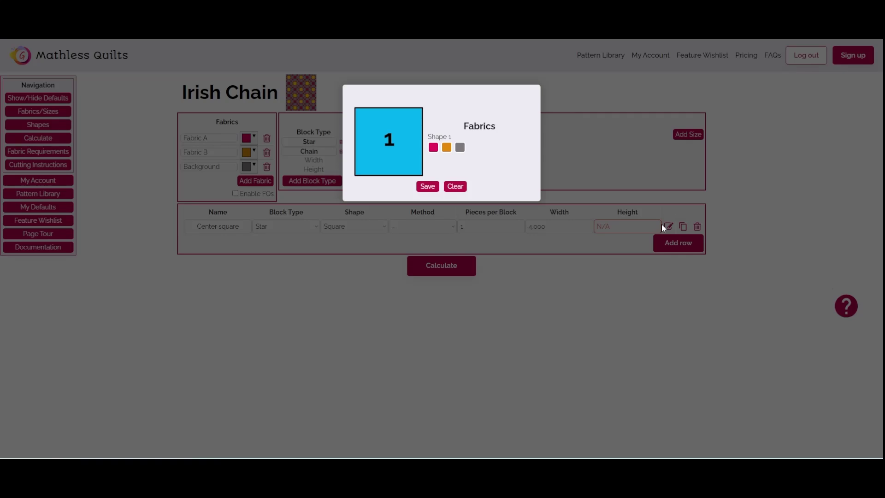
pyautogui.click(446, 148)
pyautogui.click(427, 187)
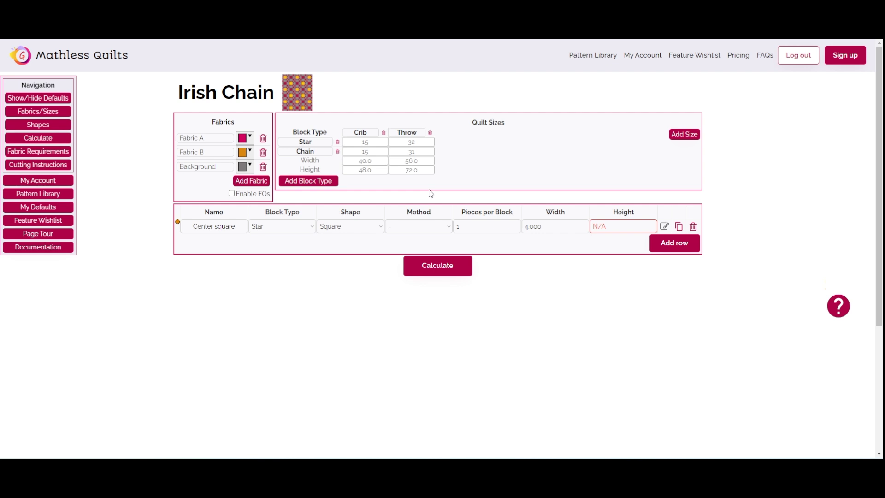
# Add a second shape row named flying geese and assign it to the Star block type.
pyautogui.click(694, 243)
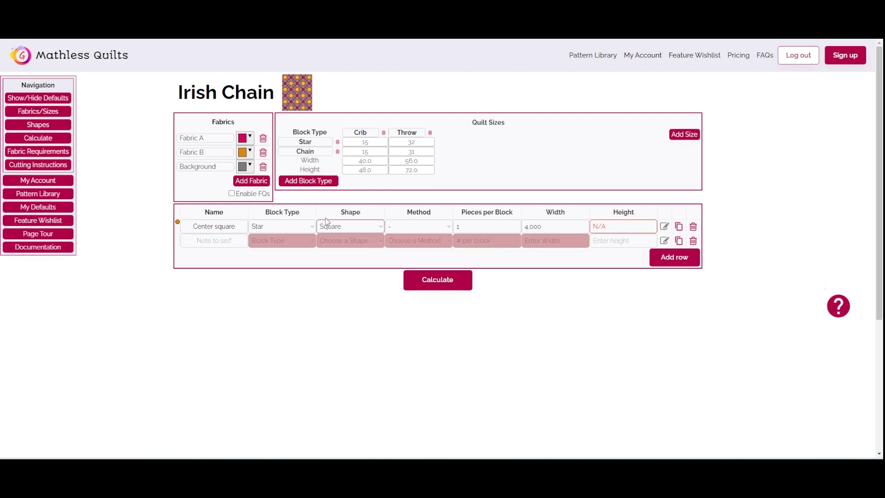
pyautogui.click(234, 237)
pyautogui.write('fl')
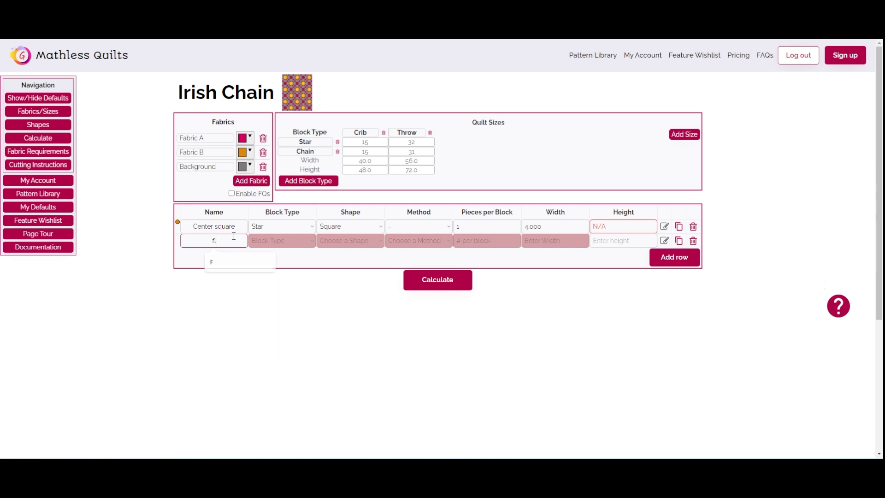
pyautogui.write('ying geese')
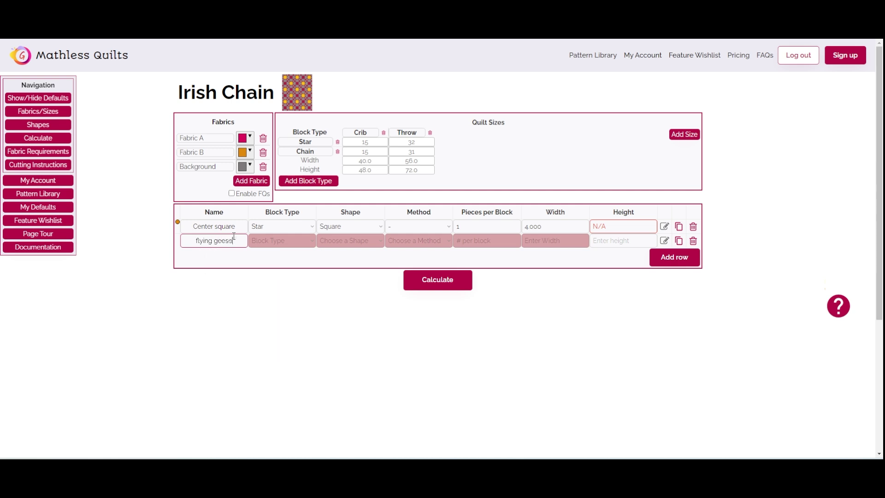
pyautogui.click(271, 254)
pyautogui.click(272, 245)
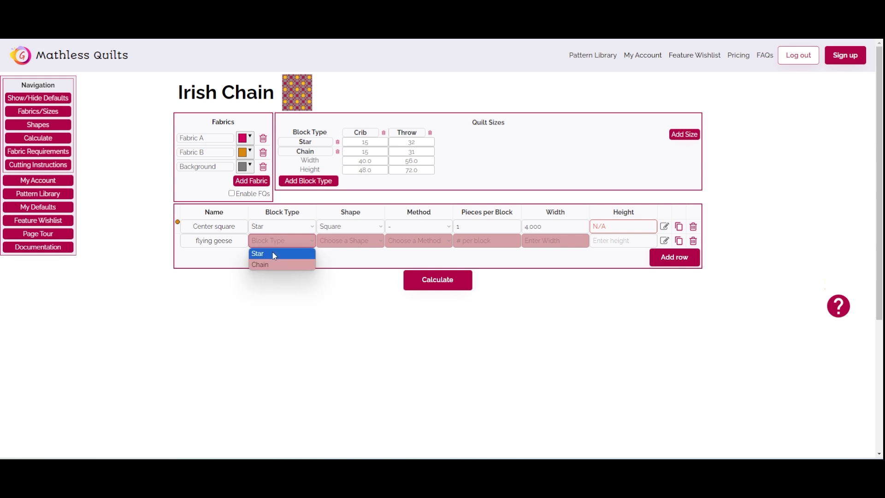
pyautogui.click(272, 253)
pyautogui.click(329, 262)
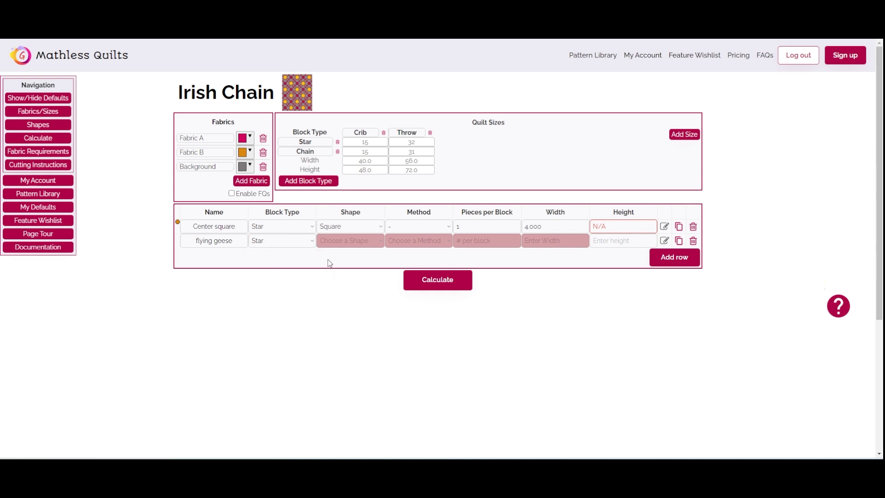
# Set the flying geese row's shape to Flying Geese with the 4-at-a-time method.
pyautogui.click(335, 242)
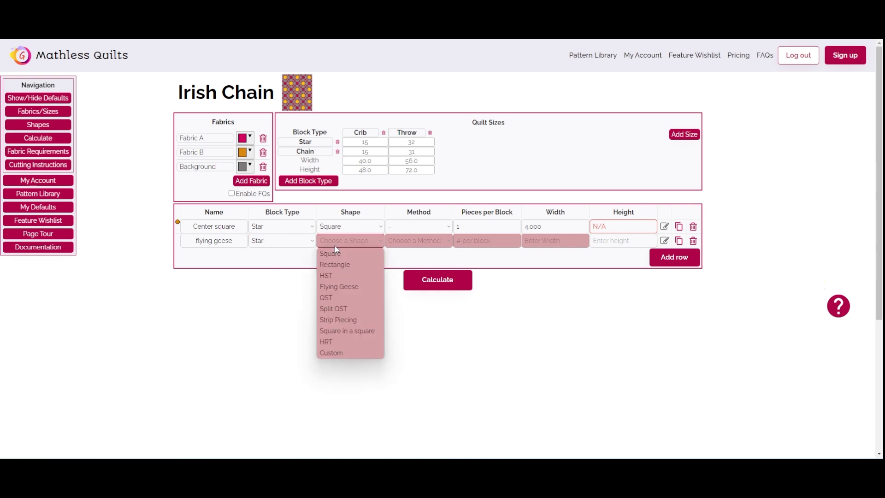
pyautogui.click(339, 286)
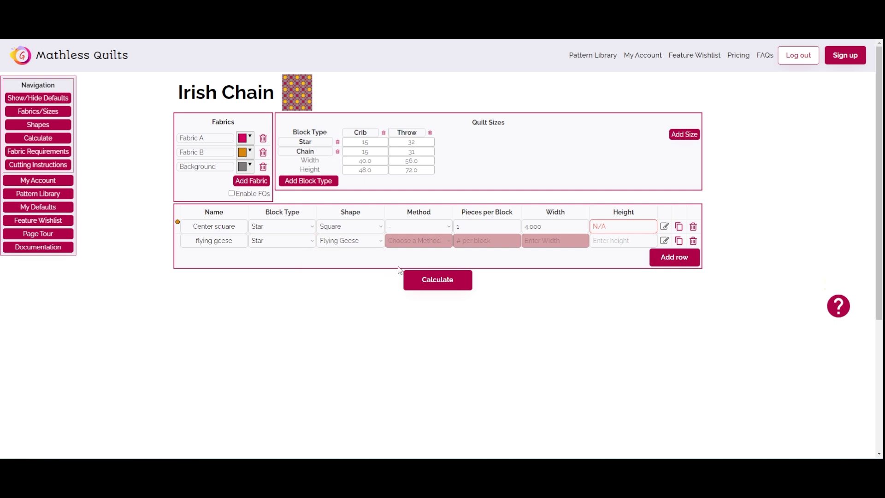
pyautogui.click(403, 248)
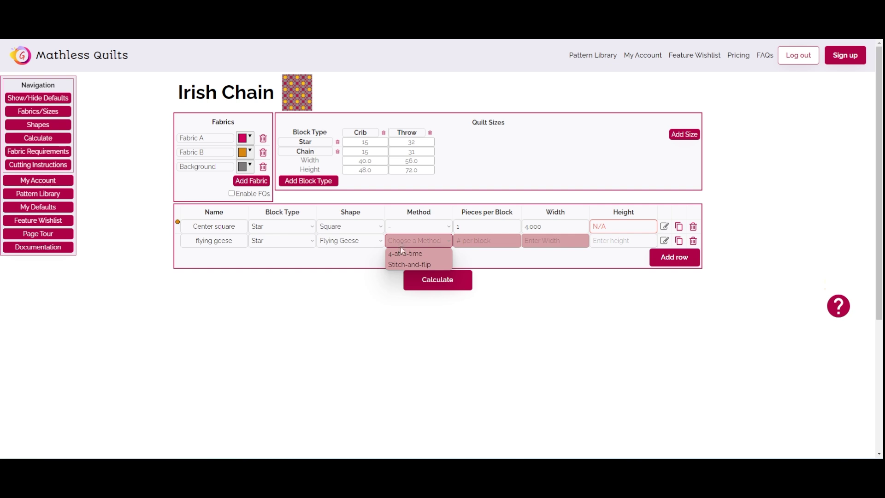
pyautogui.click(405, 254)
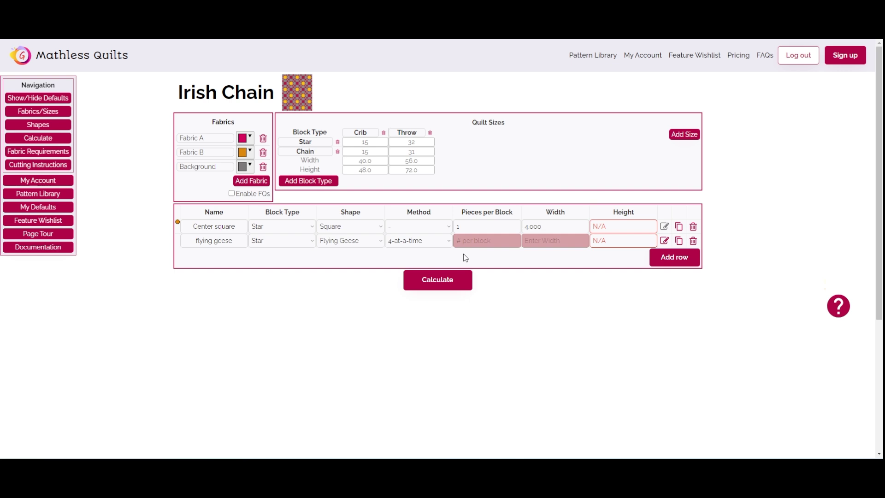
# Give the flying geese row 4 pieces per block and a width of 2.
pyautogui.click(470, 241)
pyautogui.write('4')
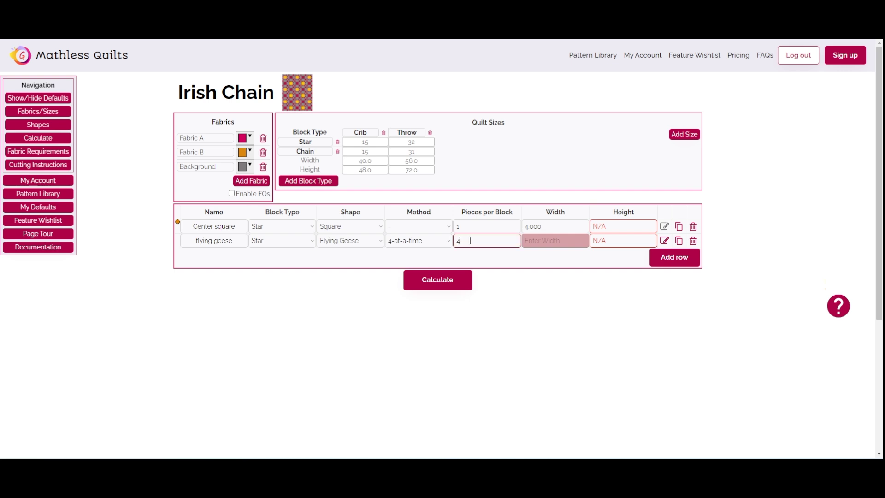
pyautogui.click(492, 262)
pyautogui.click(533, 241)
pyautogui.write('2.000')
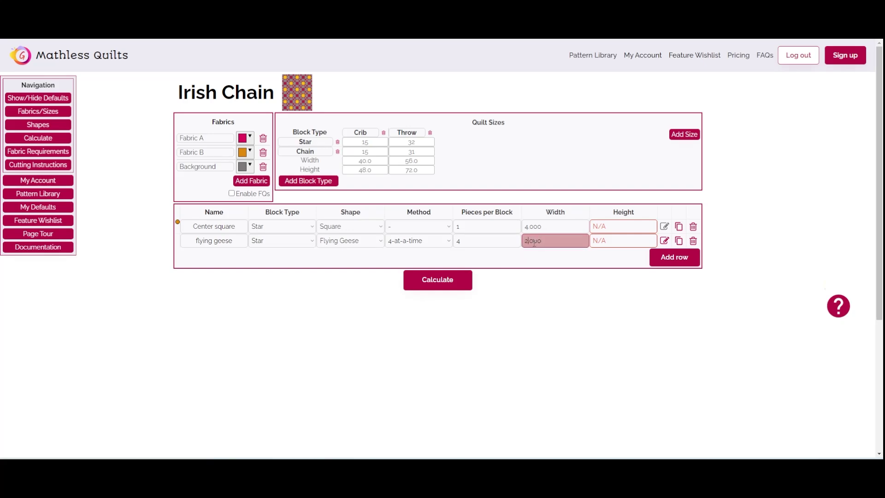
pyautogui.click(530, 257)
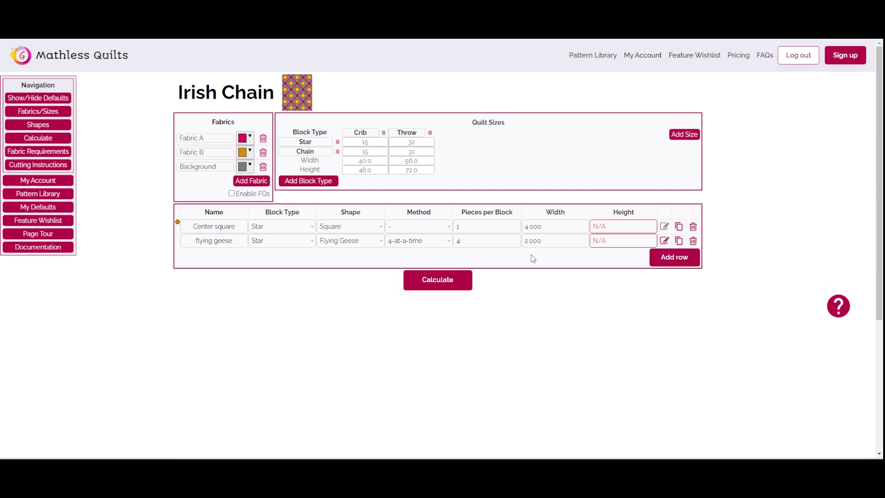
# Assign the gray Background fabric to the flying geese's Shape 1 and the pink Fabric A to Shape 2, then save.
pyautogui.click(662, 240)
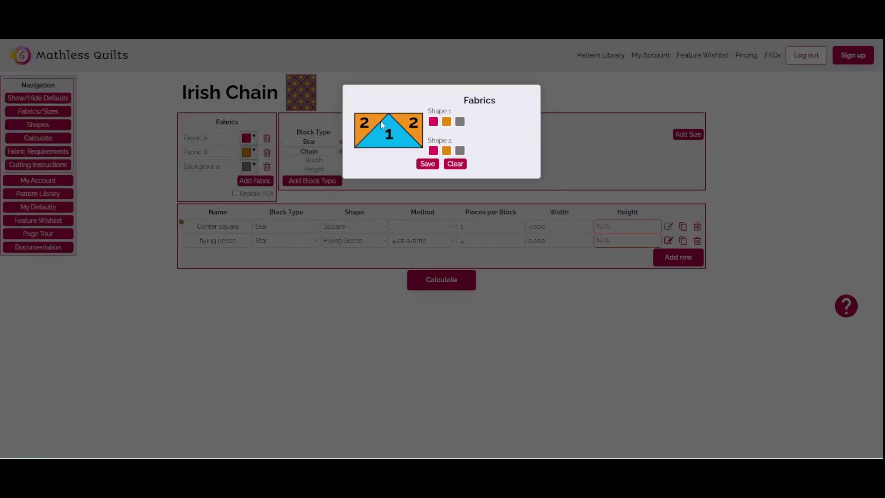
pyautogui.click(460, 121)
pyautogui.click(435, 153)
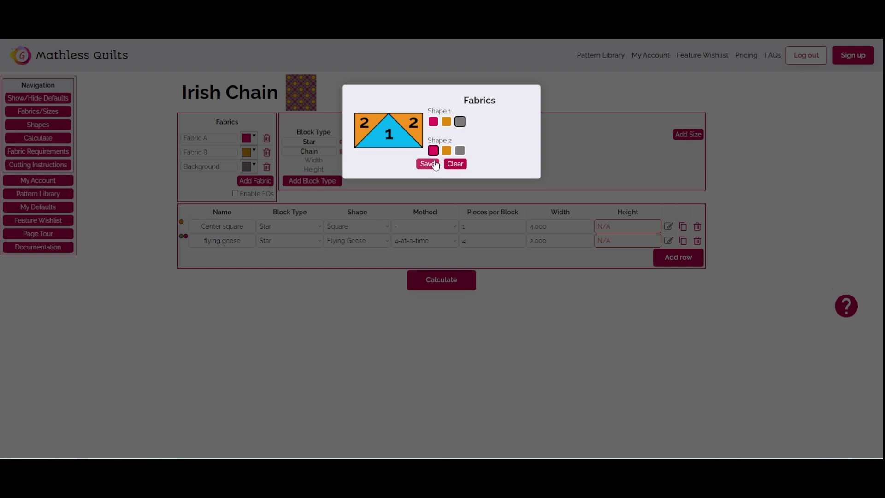
pyautogui.click(433, 162)
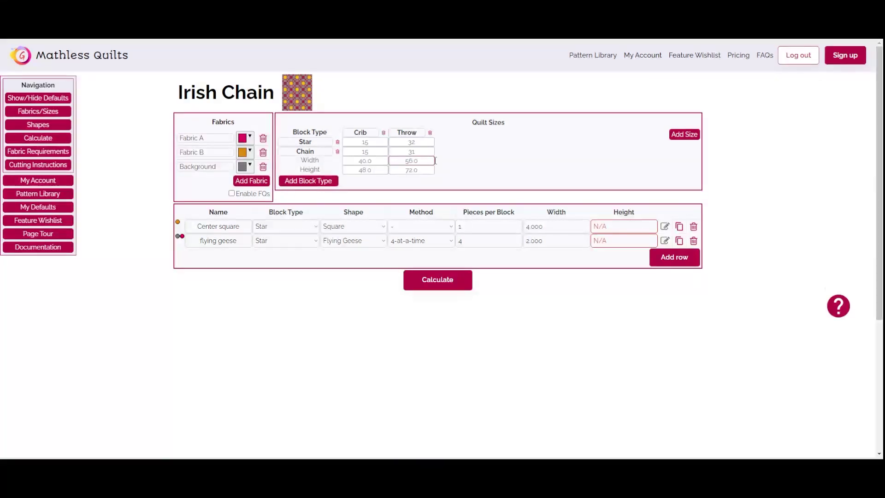
# Add a third shape row for the Star block type with the Square shape.
pyautogui.click(659, 257)
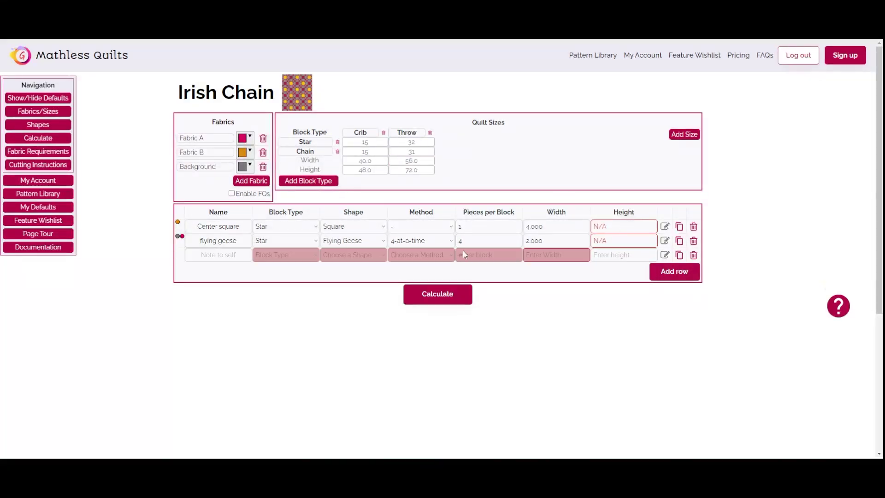
pyautogui.click(313, 255)
pyautogui.click(308, 266)
pyautogui.click(348, 256)
pyautogui.click(360, 274)
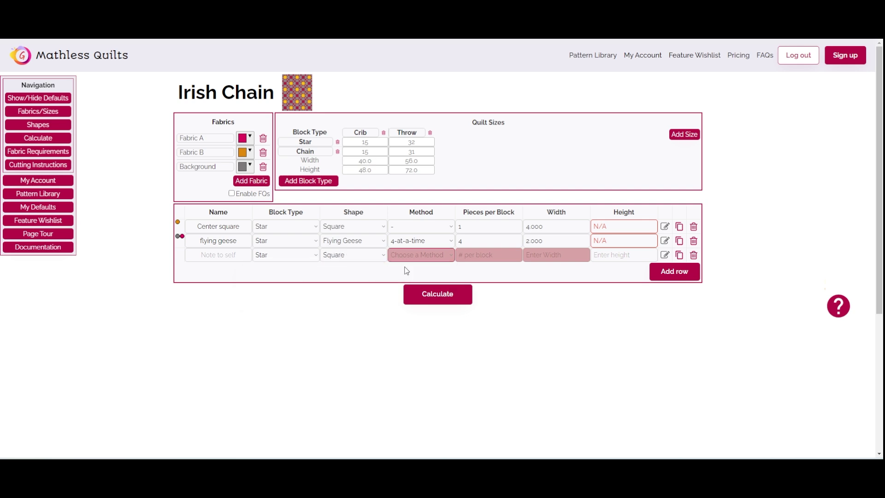
# Give the third shape row 4 pieces per block and a width of 2, and name it corner squares.
pyautogui.click(467, 255)
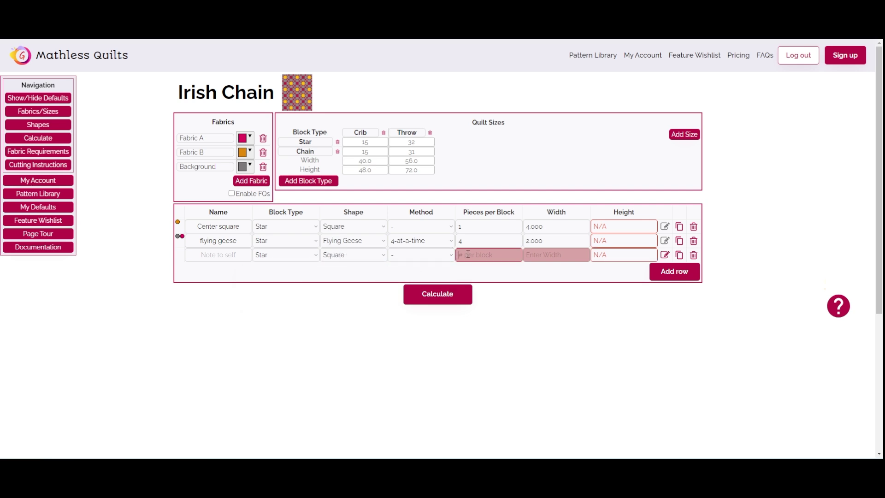
pyautogui.write('4')
pyautogui.click(539, 254)
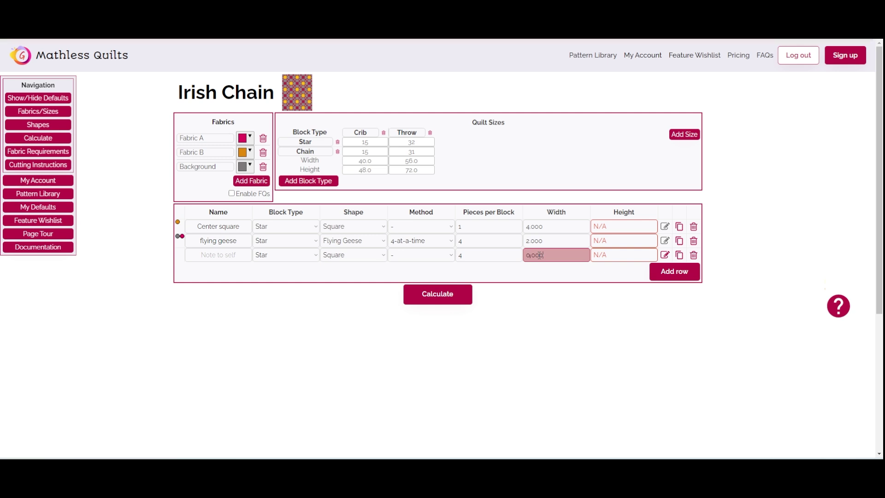
pyautogui.write('2')
pyautogui.click(553, 276)
pyautogui.click(234, 253)
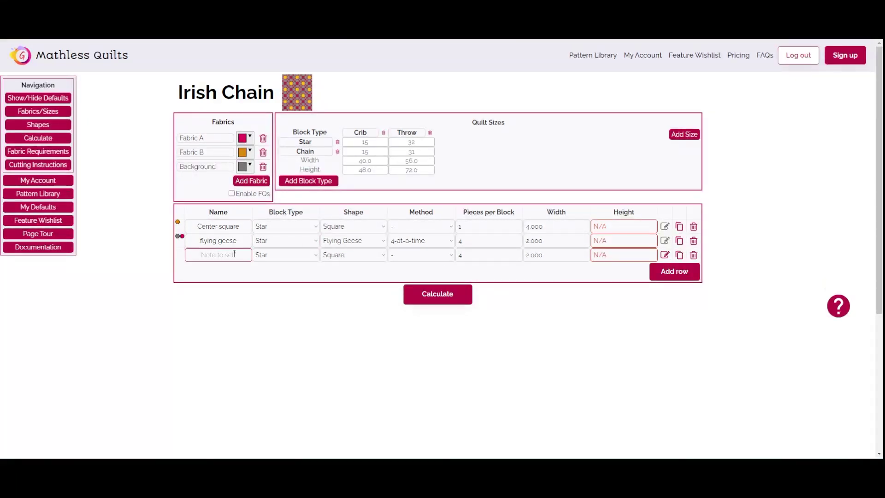
pyautogui.write('corner squares')
# Assign the gray Background fabric to the corner squares and save the fabric choice.
pyautogui.click(663, 255)
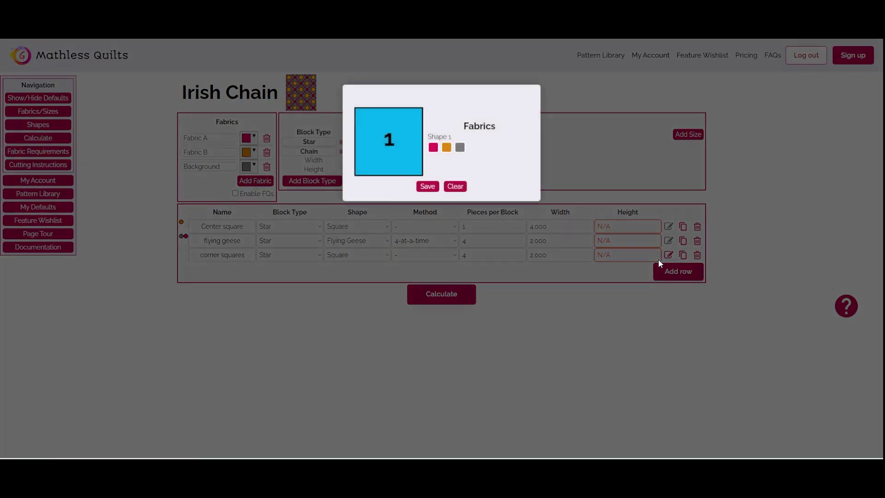
pyautogui.click(460, 147)
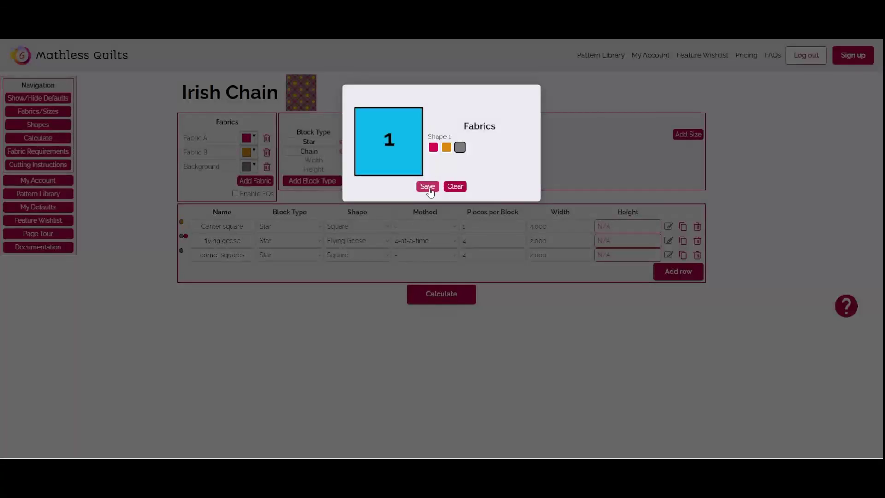
pyautogui.click(429, 187)
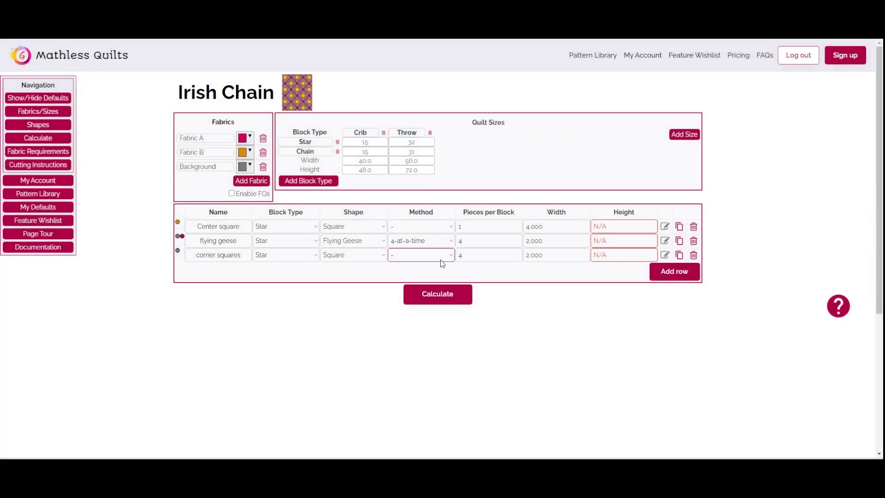
# Add a fourth shape row for the Chain block type with the Strip Piecing shape.
pyautogui.moveTo(441, 263)
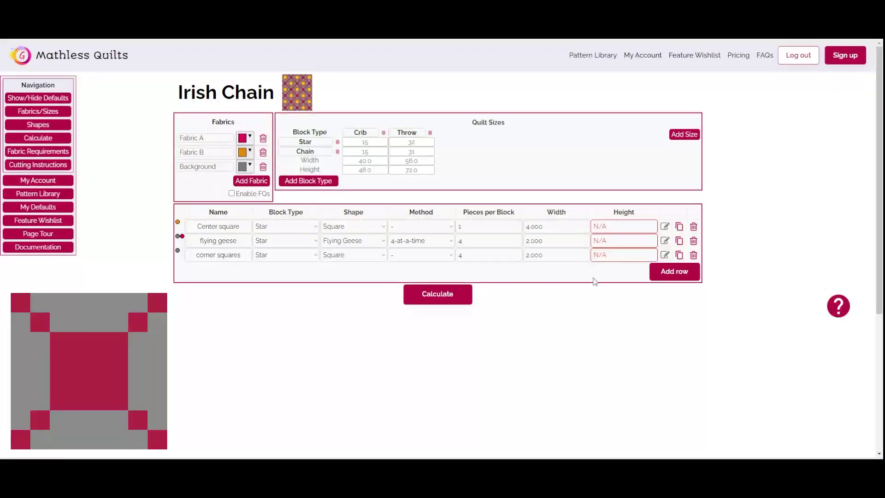
pyautogui.click(677, 274)
pyautogui.click(287, 270)
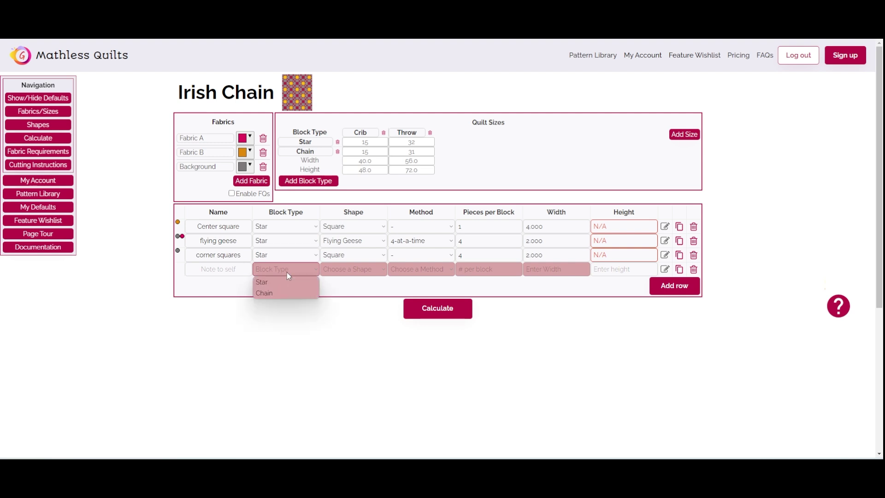
pyautogui.click(283, 294)
pyautogui.click(341, 270)
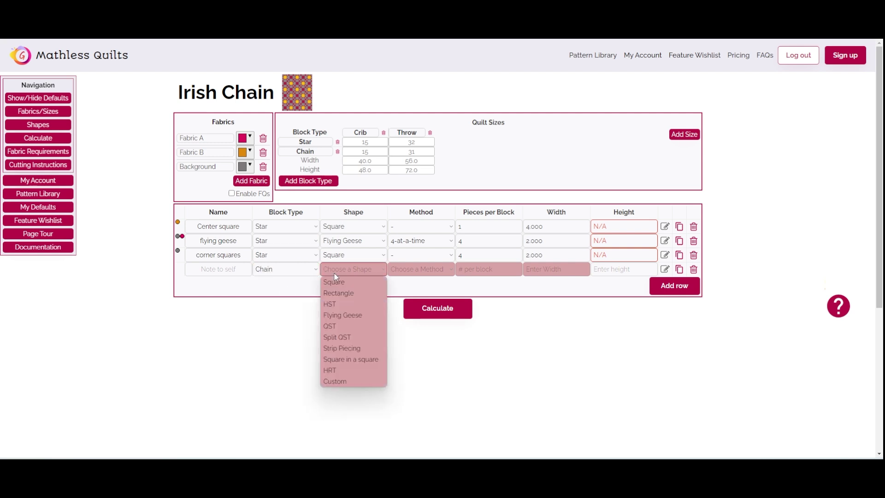
pyautogui.click(356, 354)
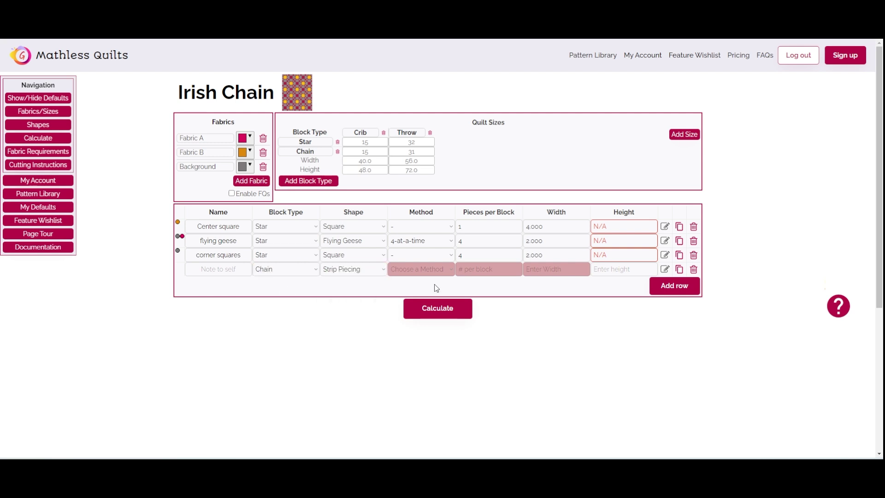
# Give the Chain strip piecing row the Continuous method, 8 pieces per block and a width of 1.
pyautogui.click(435, 270)
pyautogui.click(436, 283)
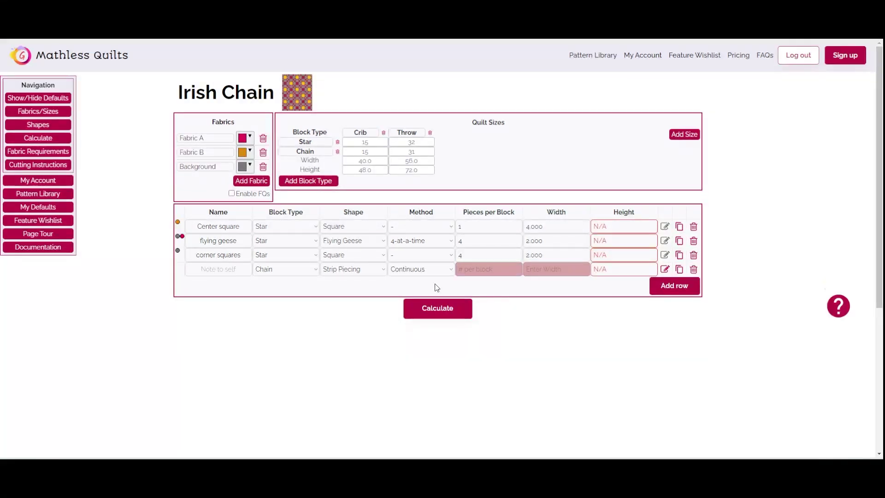
pyautogui.click(480, 273)
pyautogui.write('8')
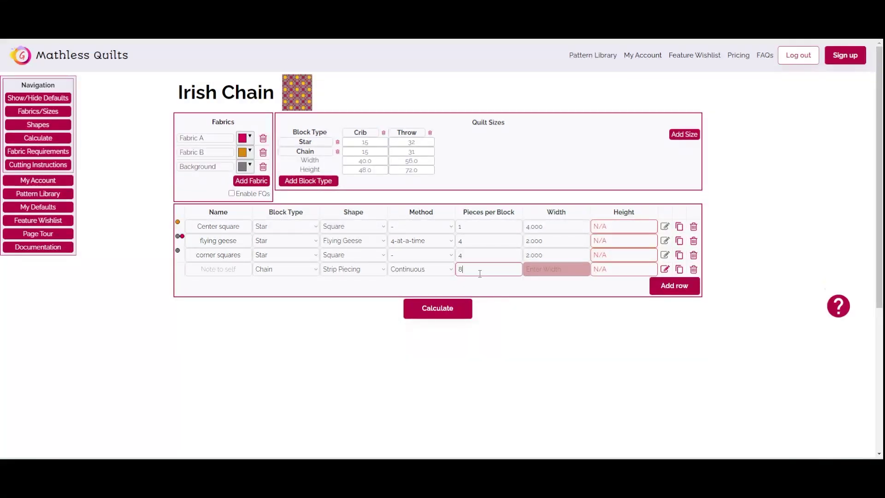
pyautogui.click(515, 293)
pyautogui.click(535, 271)
pyautogui.click(543, 289)
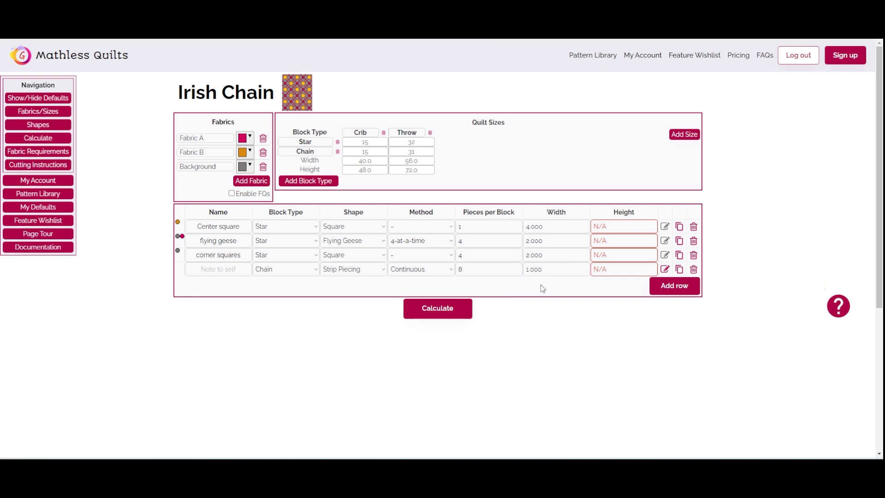
# Add a second strip to the strip piecing shape and enter the heights of both strips, with 1 inch for Strip 2.
pyautogui.click(666, 270)
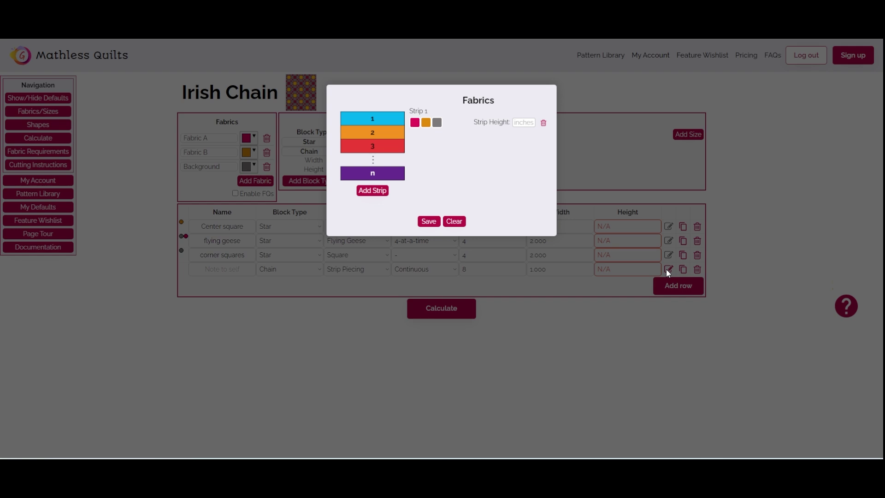
pyautogui.click(372, 191)
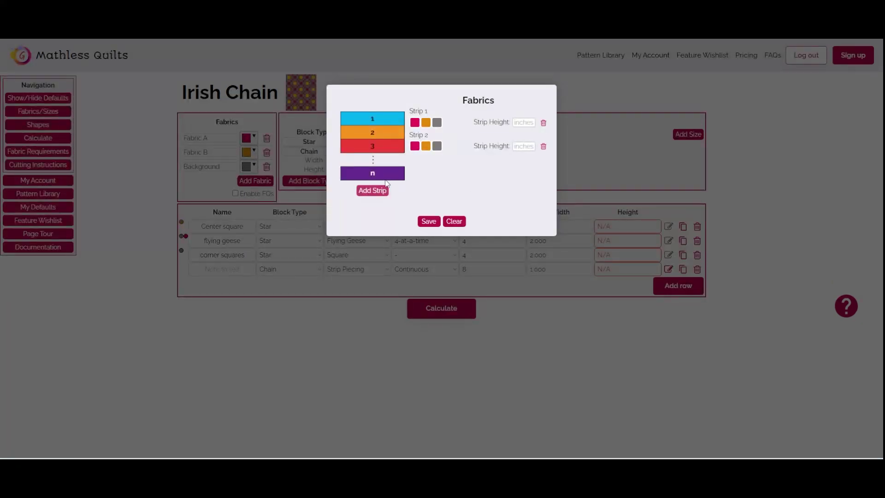
pyautogui.click(519, 121)
pyautogui.write('6.00')
pyautogui.press('Delete')
pyautogui.click(525, 146)
pyautogui.write('1')
pyautogui.press('Delete')
pyautogui.click(515, 165)
# Assign pink Fabric A to Strip 1 and the gray Background fabric to Strip 2, and save the fabric choice.
pyautogui.click(415, 123)
pyautogui.click(437, 146)
pyautogui.click(428, 221)
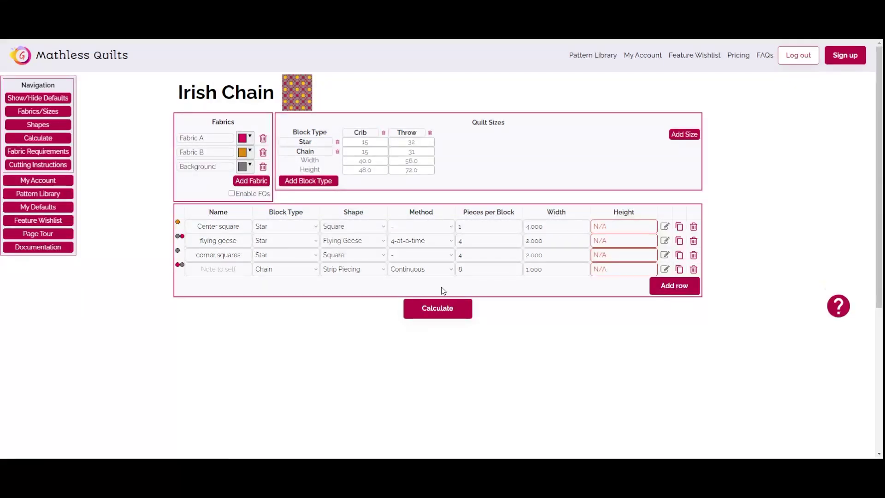
# Duplicate the Center square row, switch the copy to the Chain block type and save it with pink Fabric A.
pyautogui.click(679, 229)
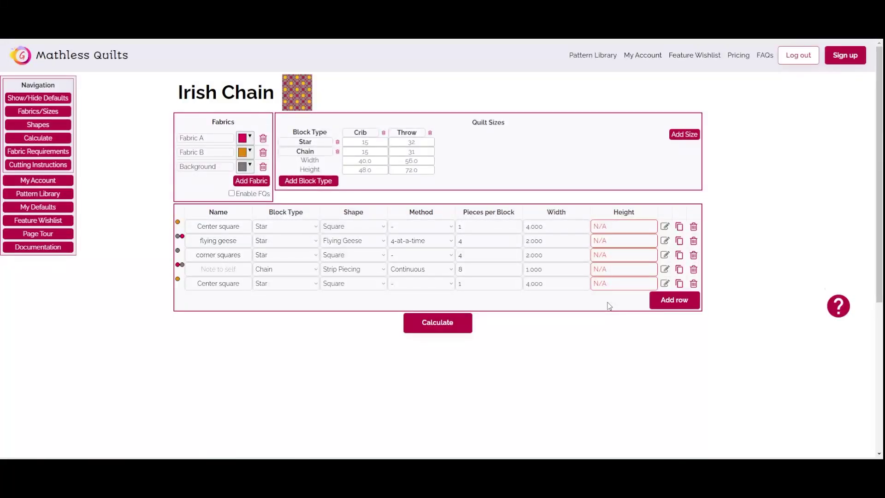
pyautogui.click(293, 283)
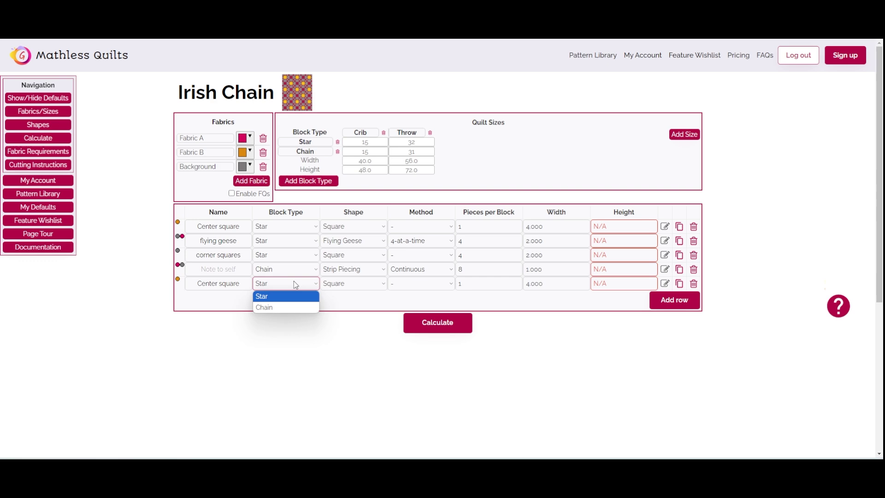
pyautogui.click(290, 307)
pyautogui.click(666, 284)
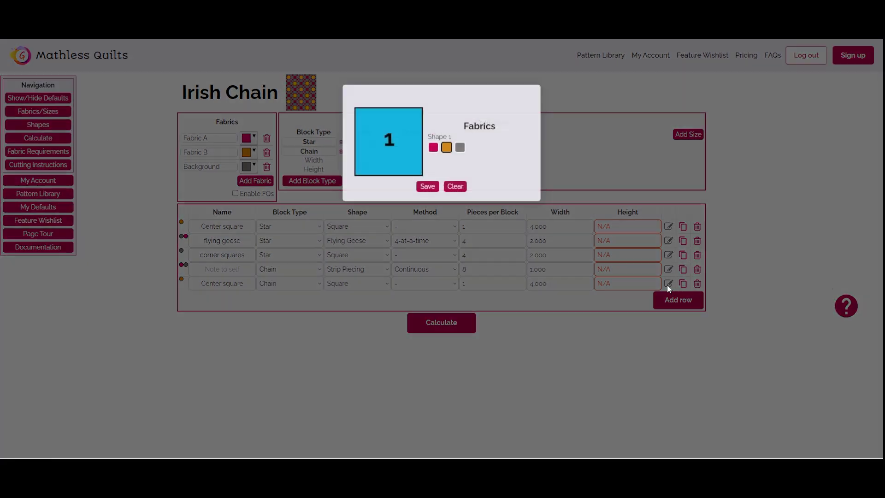
pyautogui.click(433, 147)
pyautogui.click(435, 188)
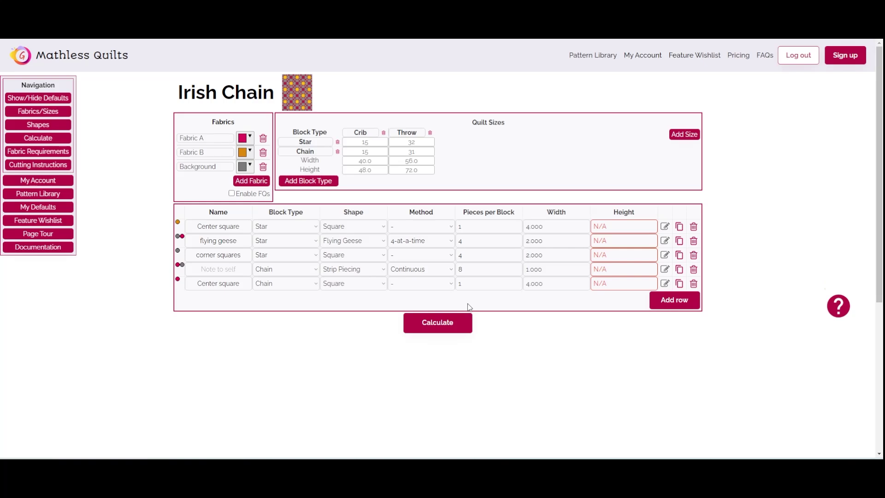
# Add a sixth shape row for the Chain block type, named sides, with the Rectangle shape.
pyautogui.click(677, 303)
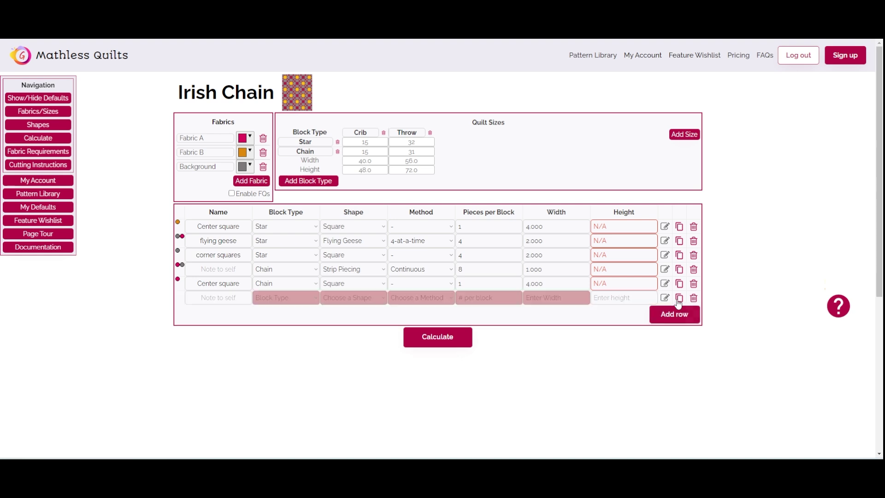
pyautogui.click(290, 298)
pyautogui.click(288, 322)
pyautogui.click(234, 298)
pyautogui.write('sl')
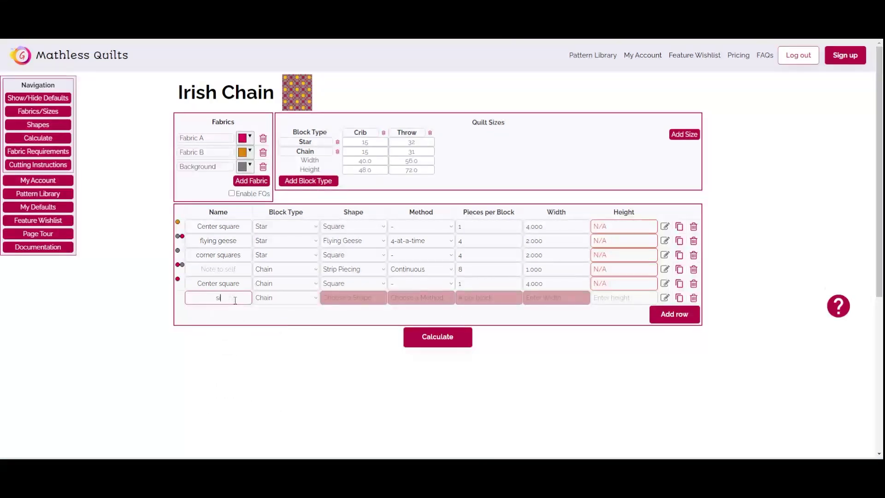
pyautogui.write('des')
pyautogui.click(345, 299)
pyautogui.click(338, 322)
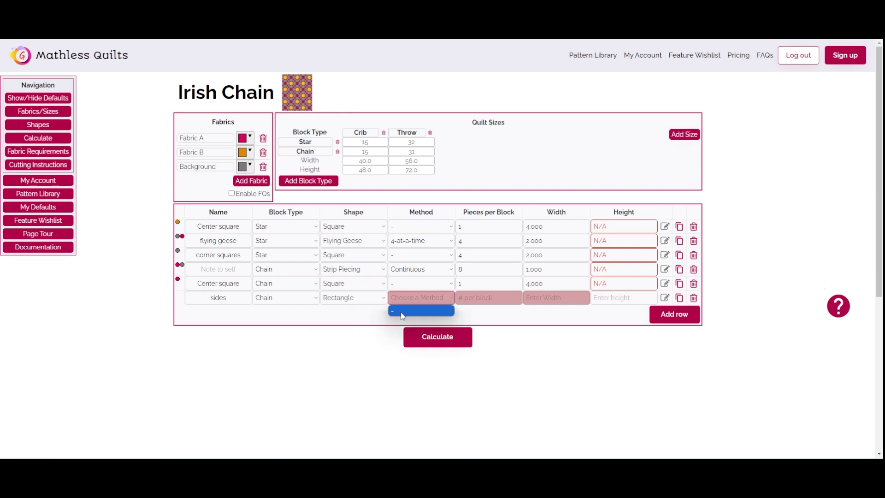
# Give the sides row 4 pieces per block, a width of 2 and a height of 4.
pyautogui.click(469, 294)
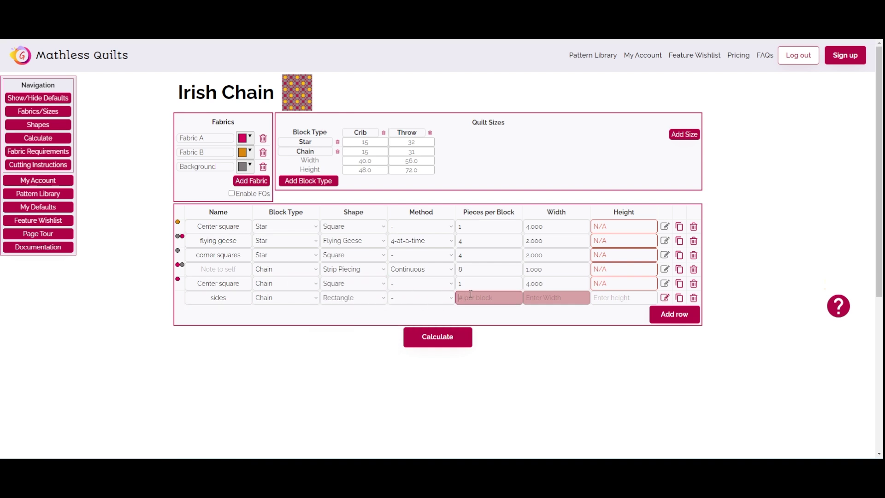
pyautogui.write('4')
pyautogui.click(513, 312)
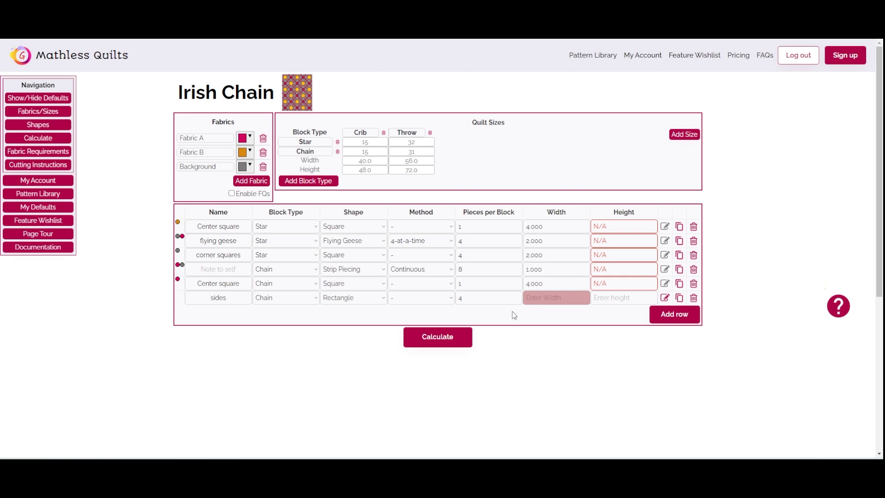
pyautogui.click(543, 295)
pyautogui.write('2')
pyautogui.click(635, 298)
pyautogui.write('4')
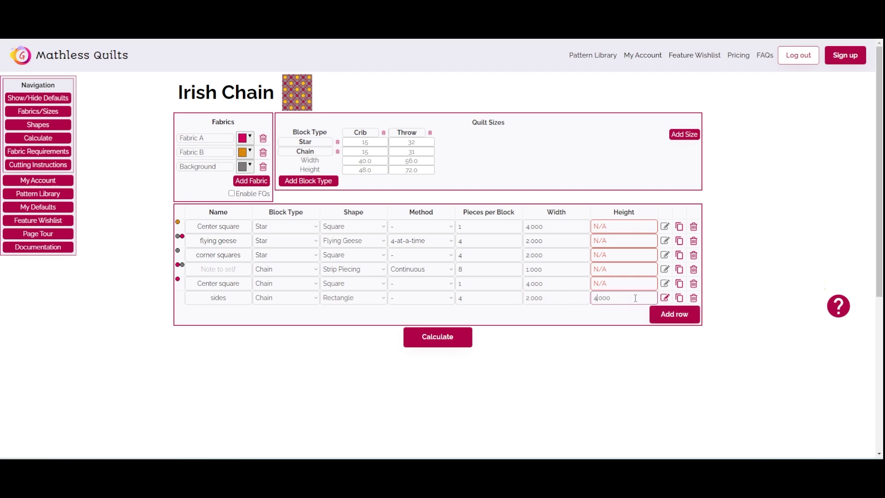
pyautogui.click(625, 315)
# Assign the gray Background fabric to the sides rectangles and save the fabric choice.
pyautogui.click(665, 298)
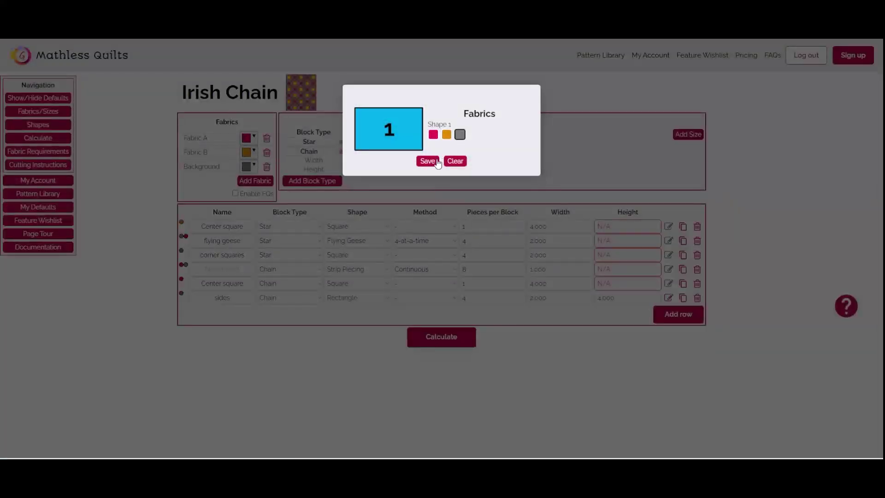
pyautogui.click(427, 161)
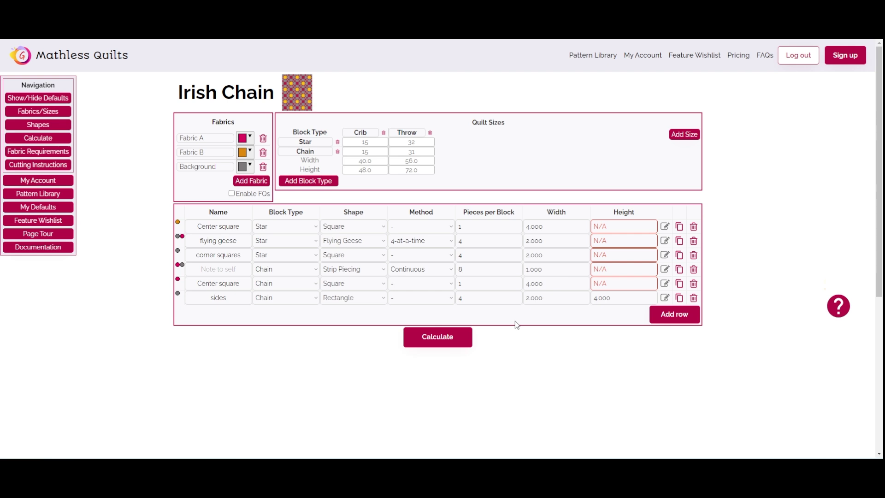
pyautogui.click(547, 298)
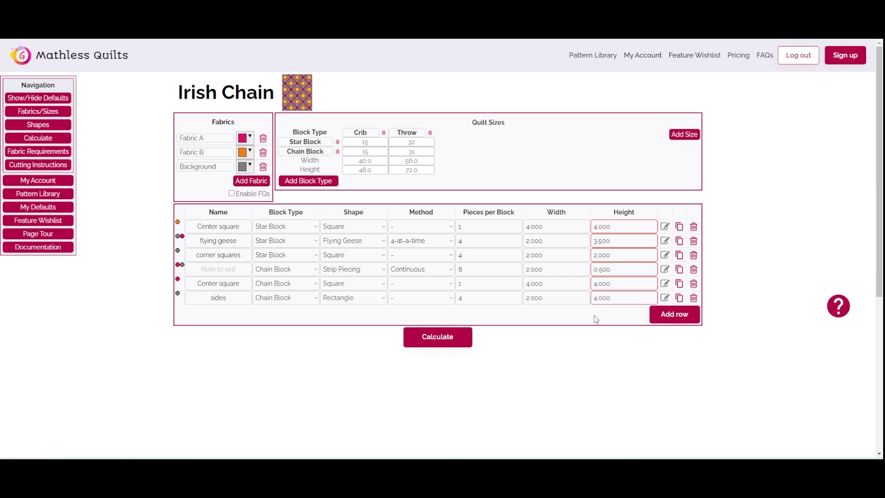
# Calculate the Crib and Throw fabric requirements and review the yardage and cutting instructions.
pyautogui.click(450, 346)
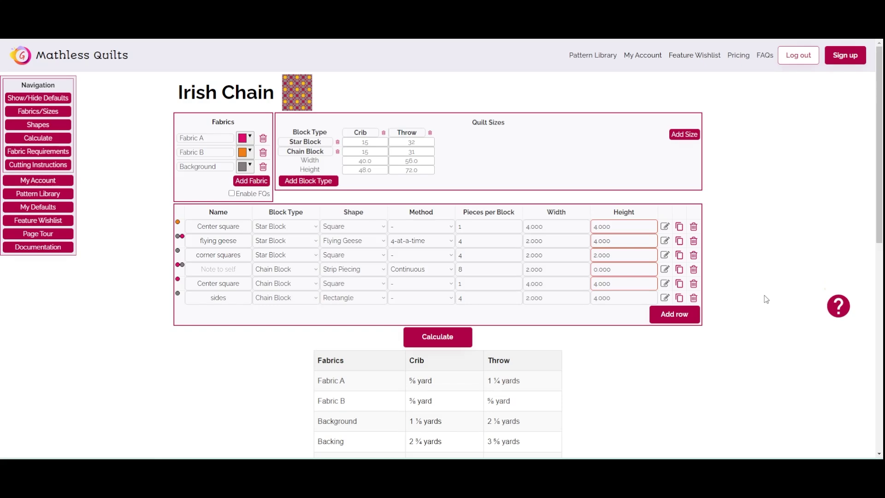
pyautogui.scroll(-5, 765, 300)
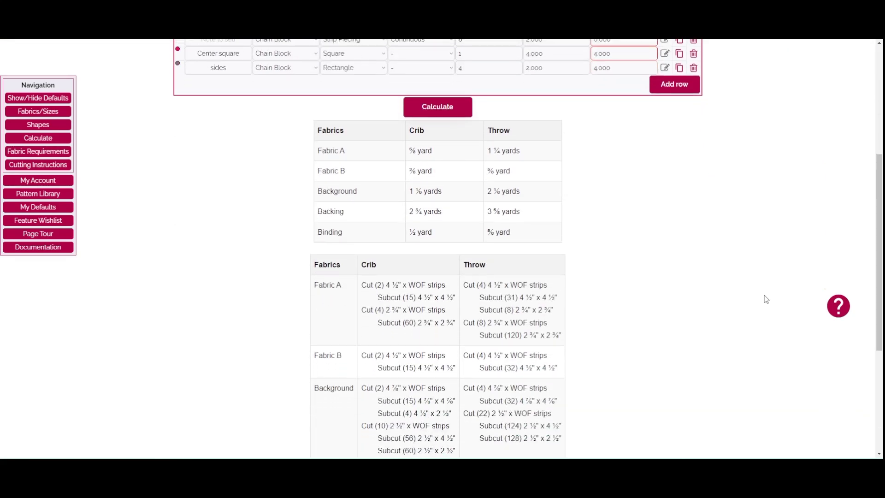
pyautogui.scroll(-1, 766, 300)
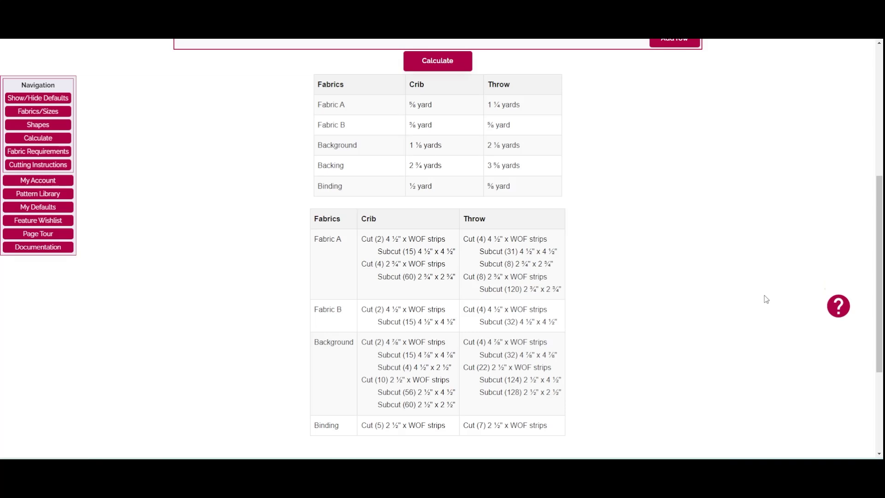
pyautogui.scroll(6, 766, 299)
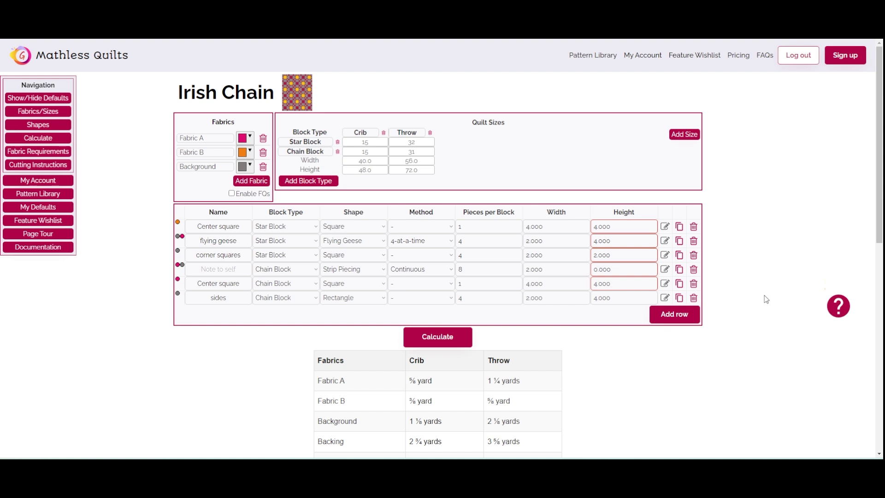
# Add a third quilt size named King with a width of 104 and a height of 104.
pyautogui.click(687, 136)
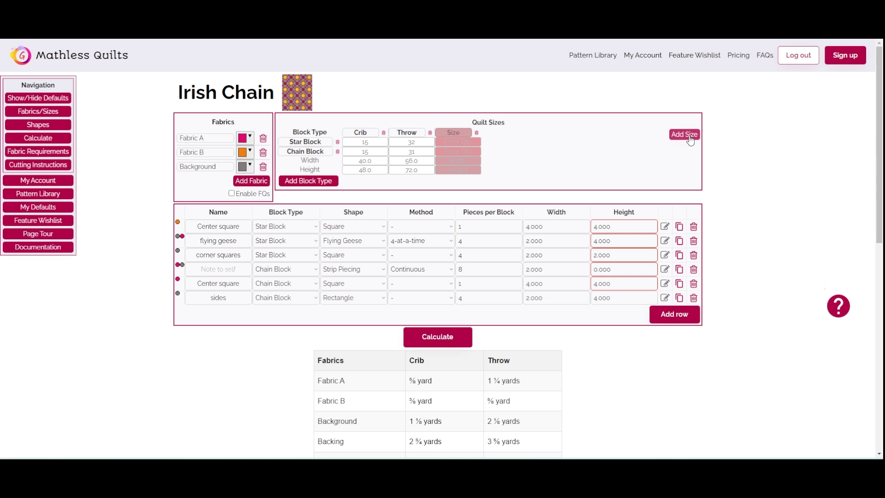
pyautogui.click(470, 134)
pyautogui.write('King')
pyautogui.click(478, 161)
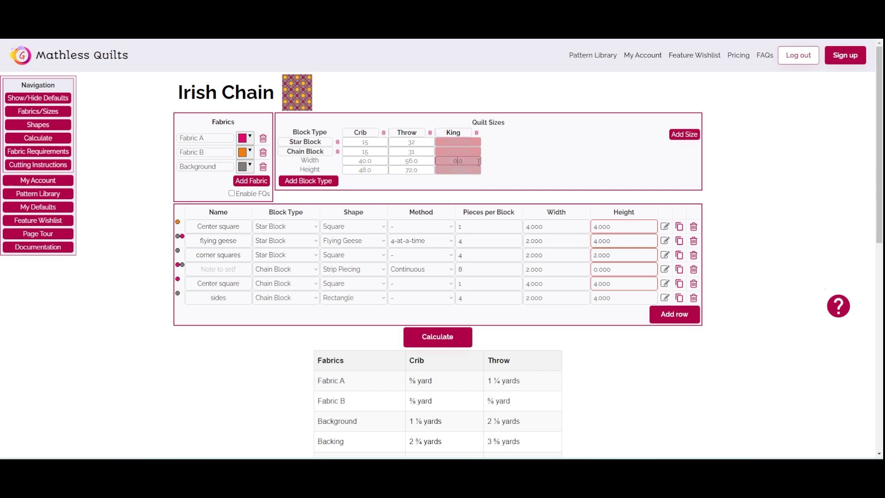
pyautogui.write('104')
pyautogui.click(474, 169)
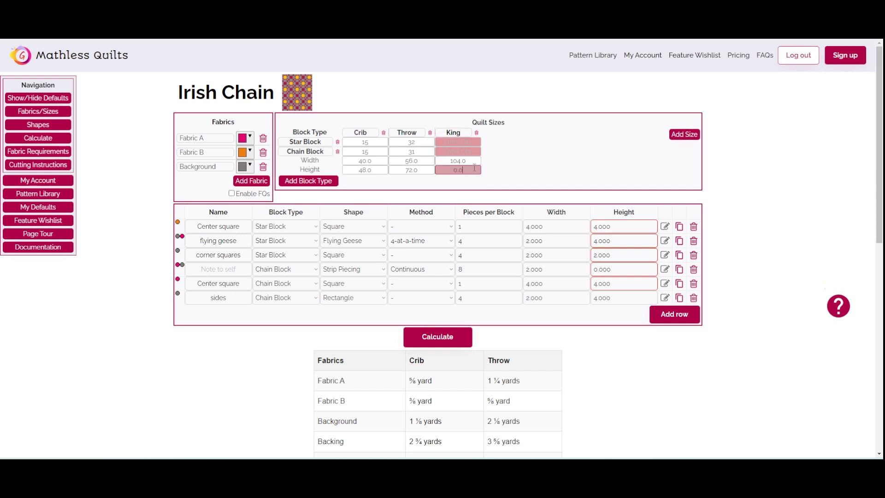
pyautogui.write('104')
# Set the King size to 85 Star Blocks and 84 Chain Blocks, and recalculate the fabric requirements and cutting instructions.
pyautogui.click(473, 139)
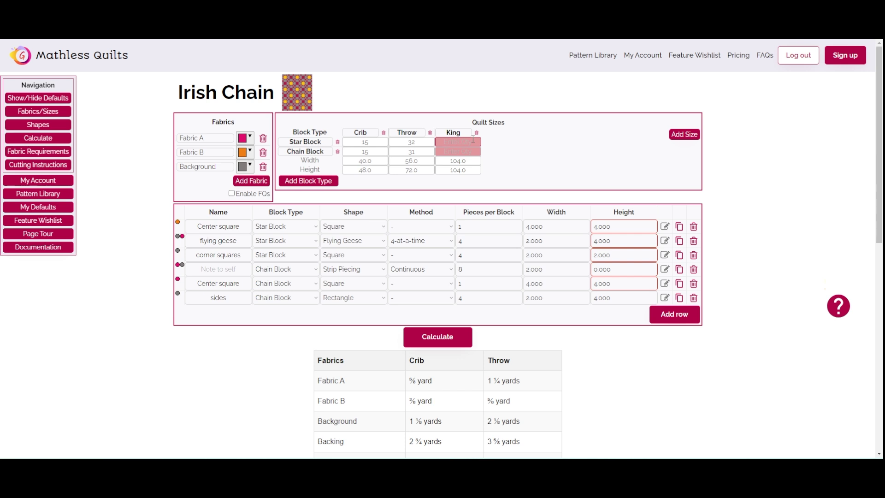
pyautogui.write('85')
pyautogui.click(462, 153)
pyautogui.write('84')
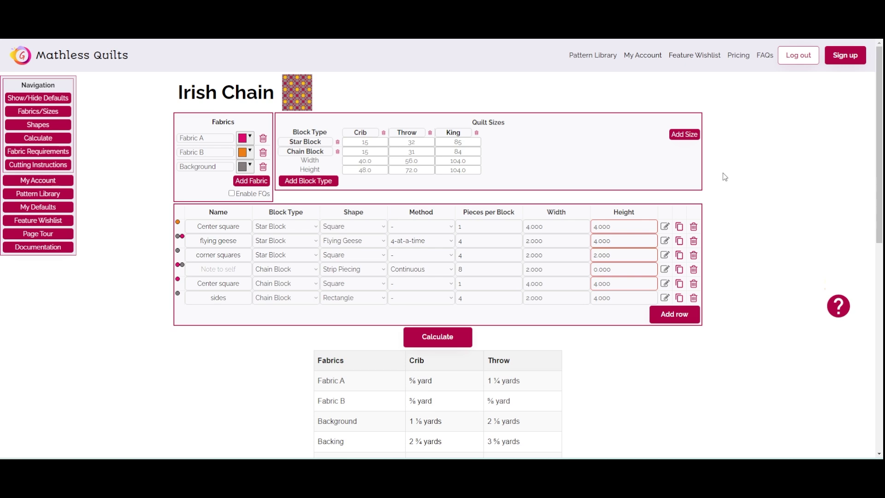
pyautogui.click(436, 342)
pyautogui.scroll(-5, 435, 344)
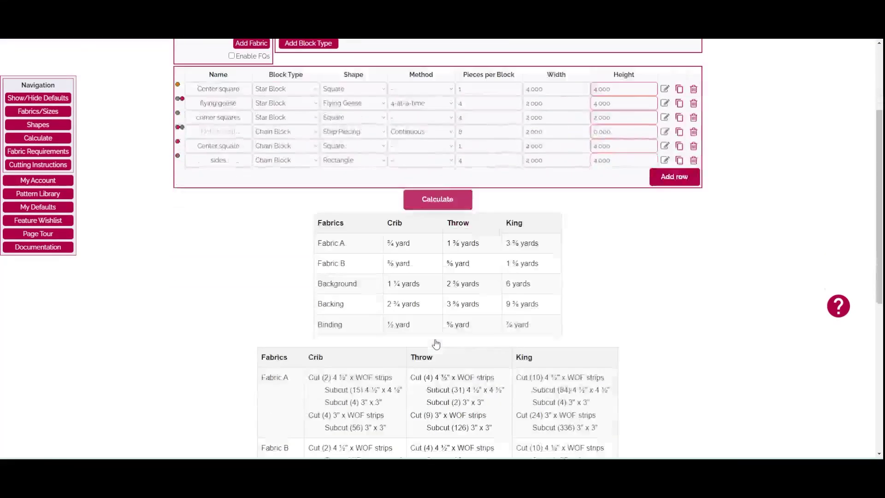